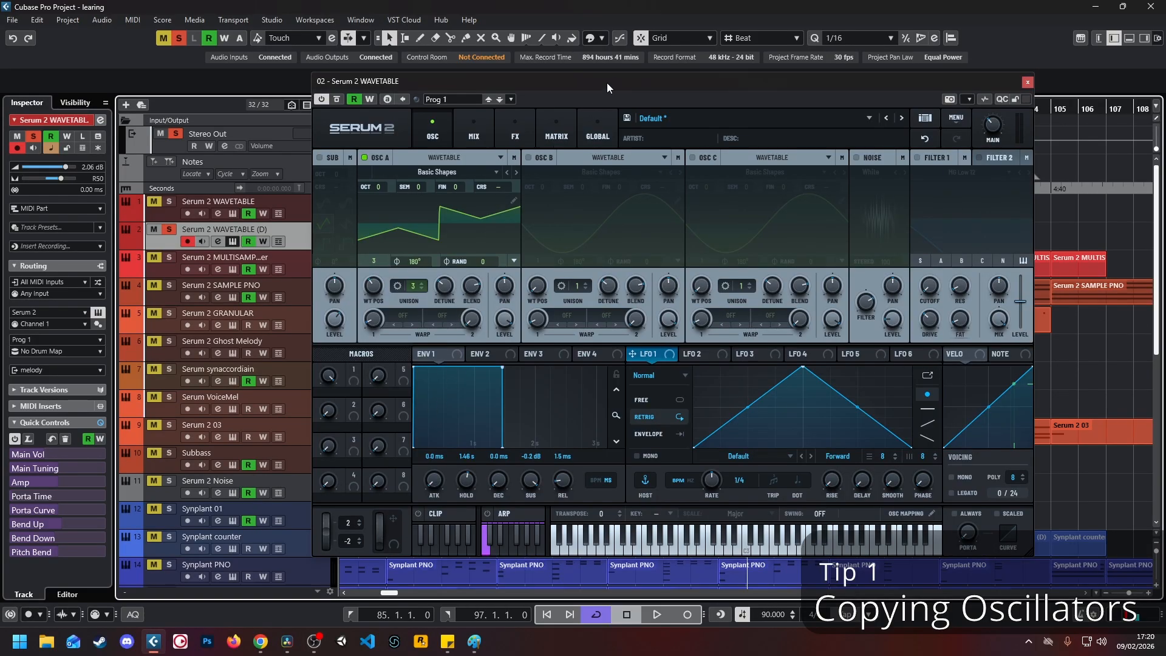
# Step: Start playback and paste a copy of oscillator A into oscillator B, setting B's octave to -1
pyautogui.moveTo(617, 83); pyautogui.dragTo(554, 44)
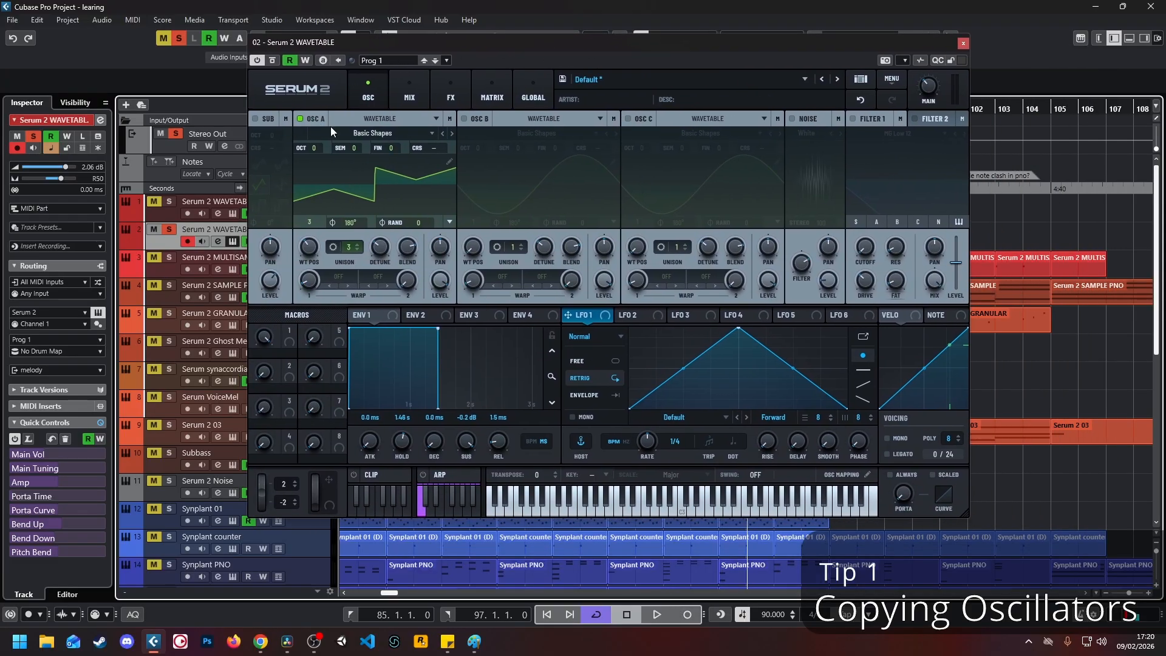
pyautogui.press('space')
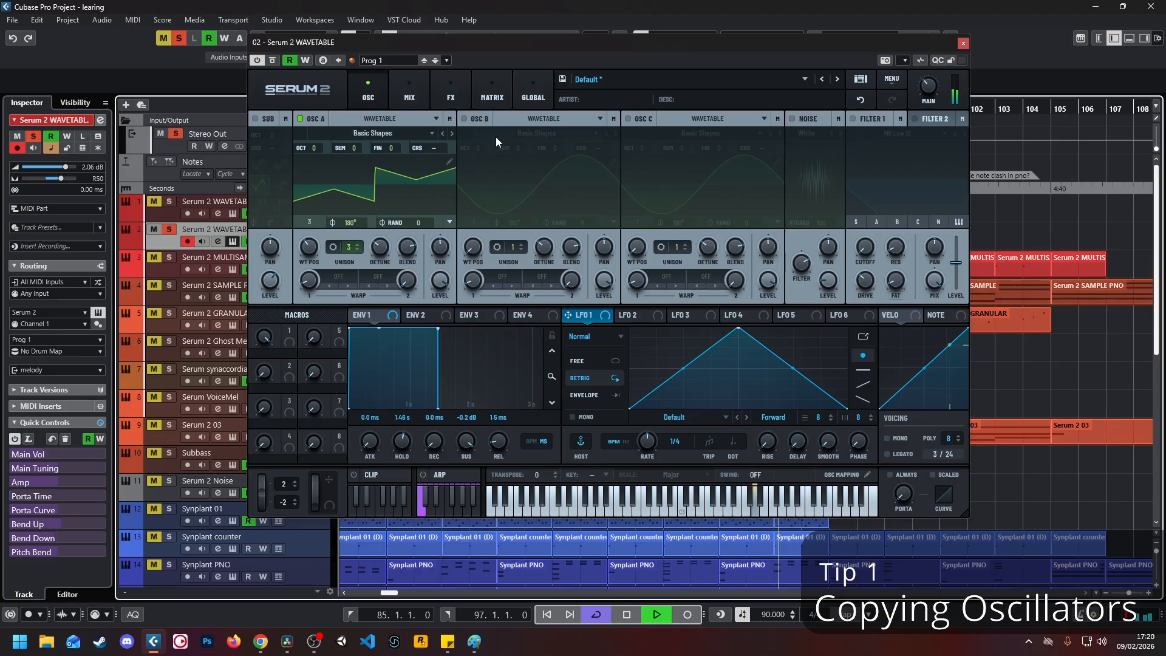
pyautogui.rightClick(313, 118)
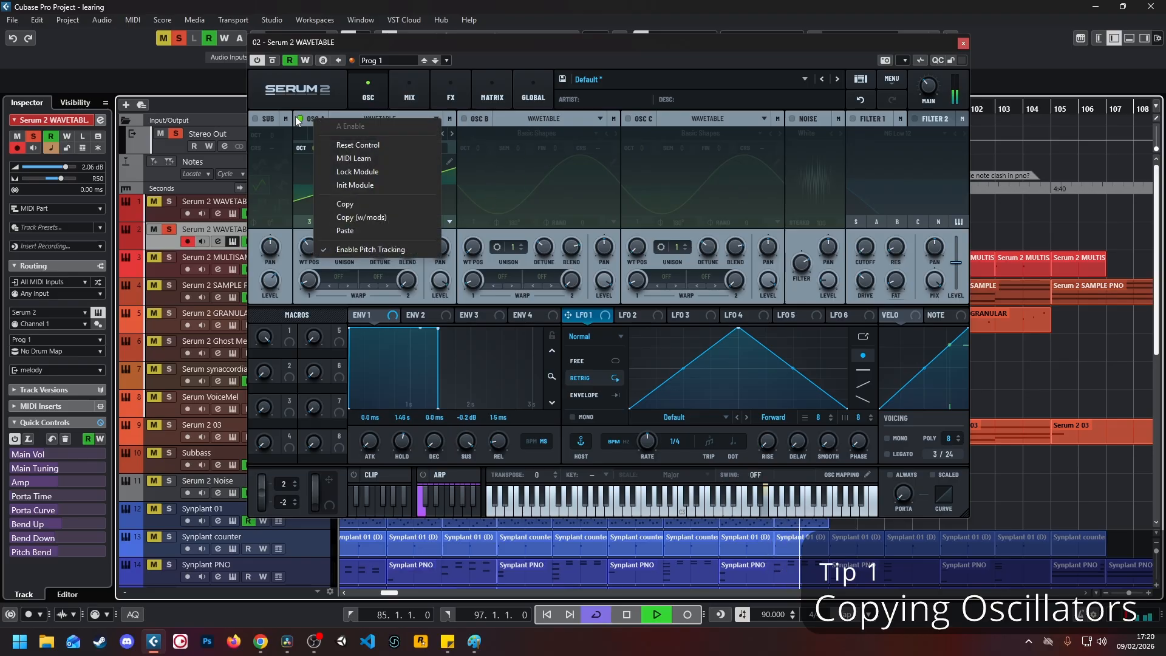
pyautogui.click(364, 205)
pyautogui.rightClick(469, 117)
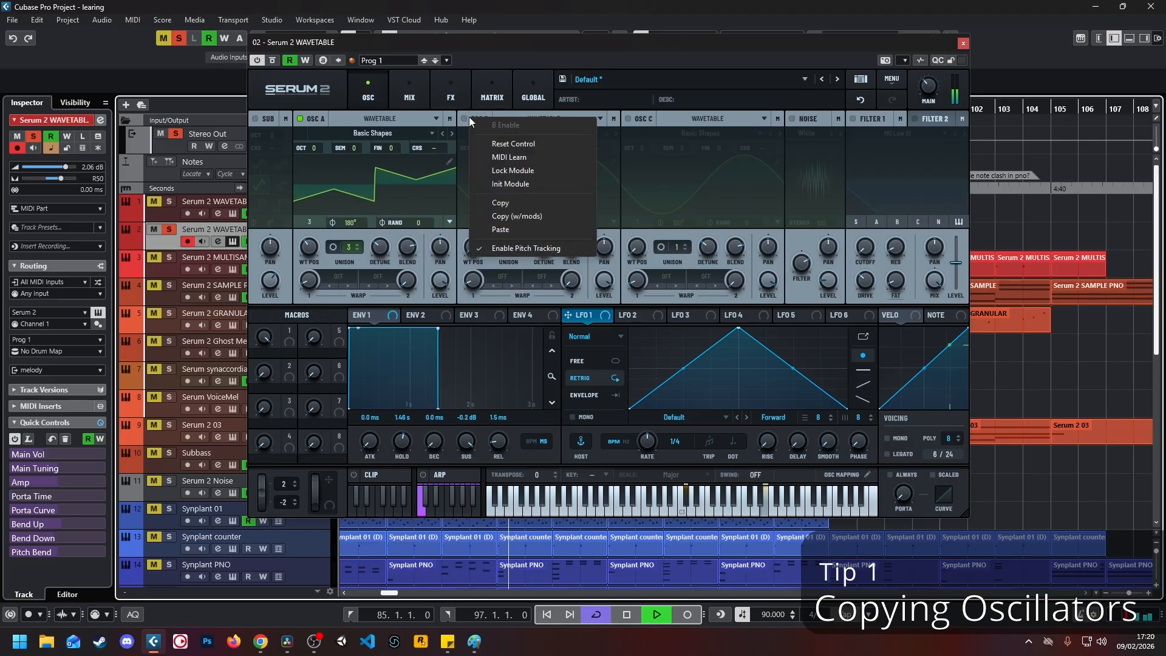
pyautogui.click(512, 227)
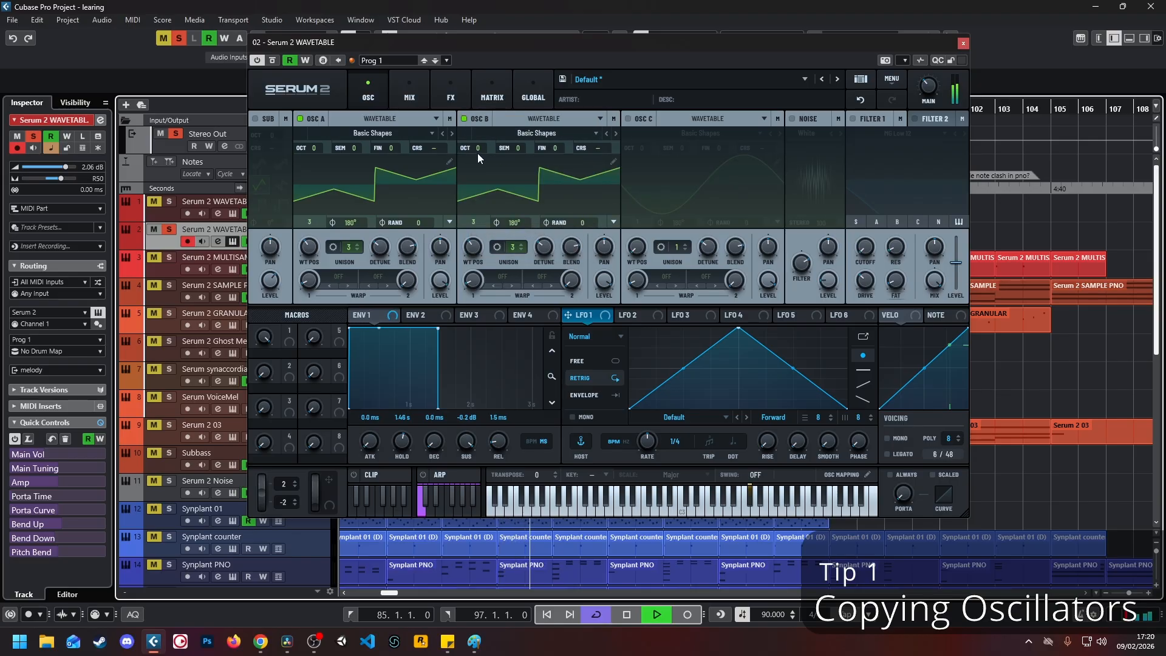
pyautogui.moveTo(477, 153)
pyautogui.mouseDown()
pyautogui.moveTo(483, 146)
pyautogui.moveTo(483, 165)
pyautogui.mouseUp()
# Step: Duplicate oscillator A directly onto oscillator C, and switch off oscillators C and B
pyautogui.moveTo(318, 119); pyautogui.dragTo(647, 115)
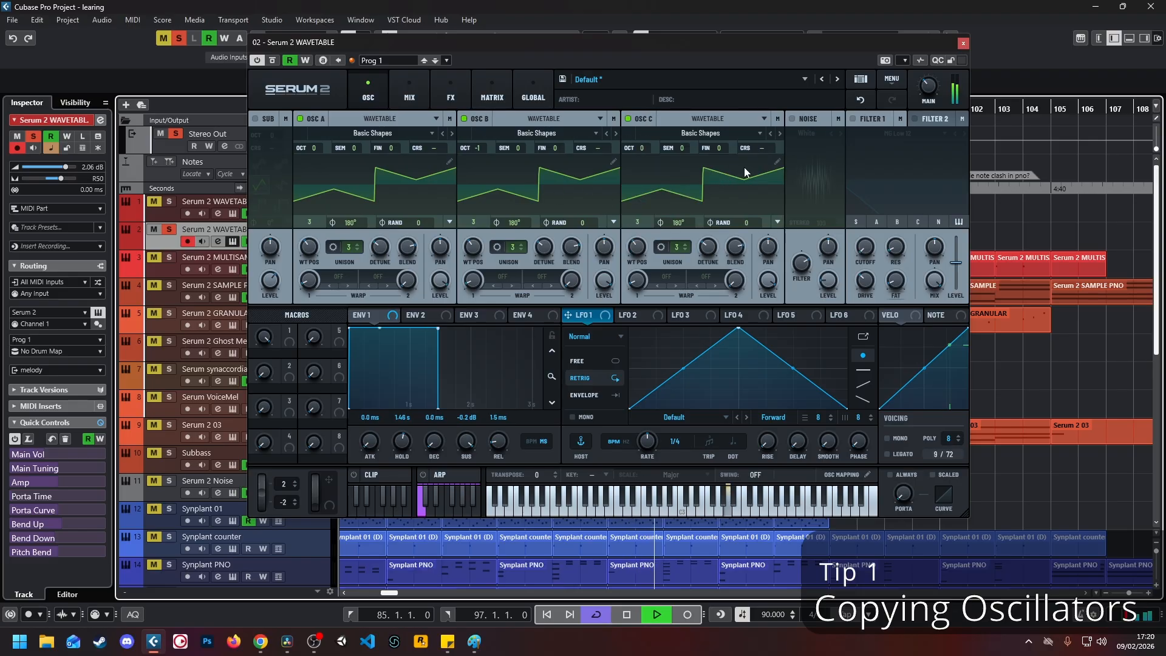
pyautogui.click(628, 119)
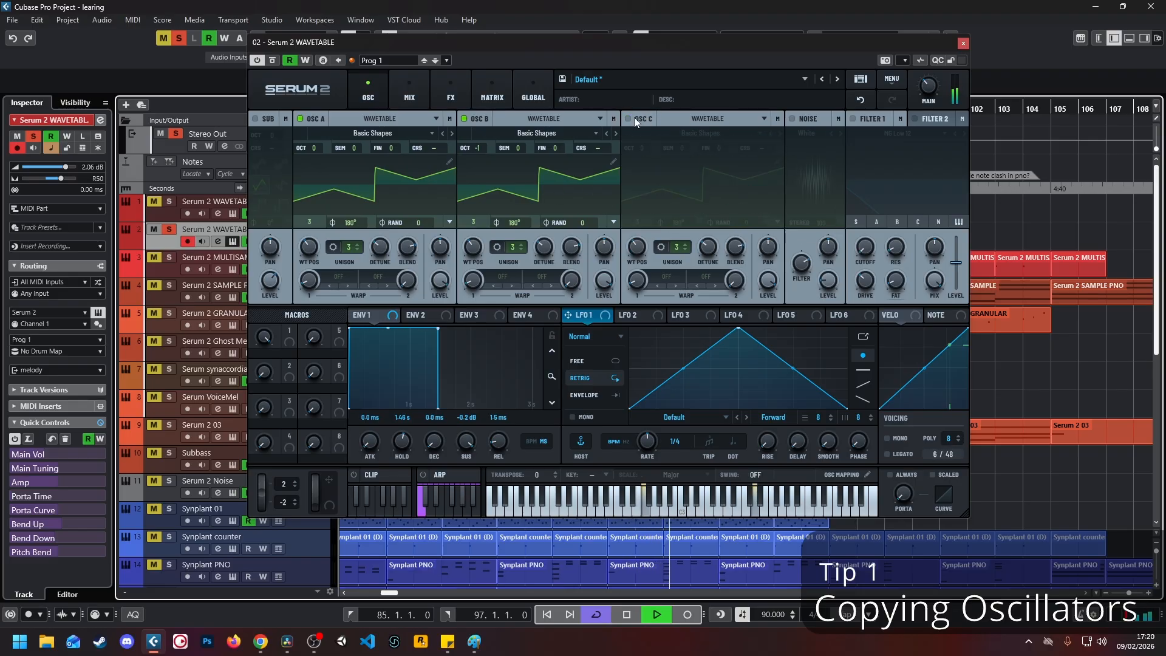
pyautogui.click(465, 119)
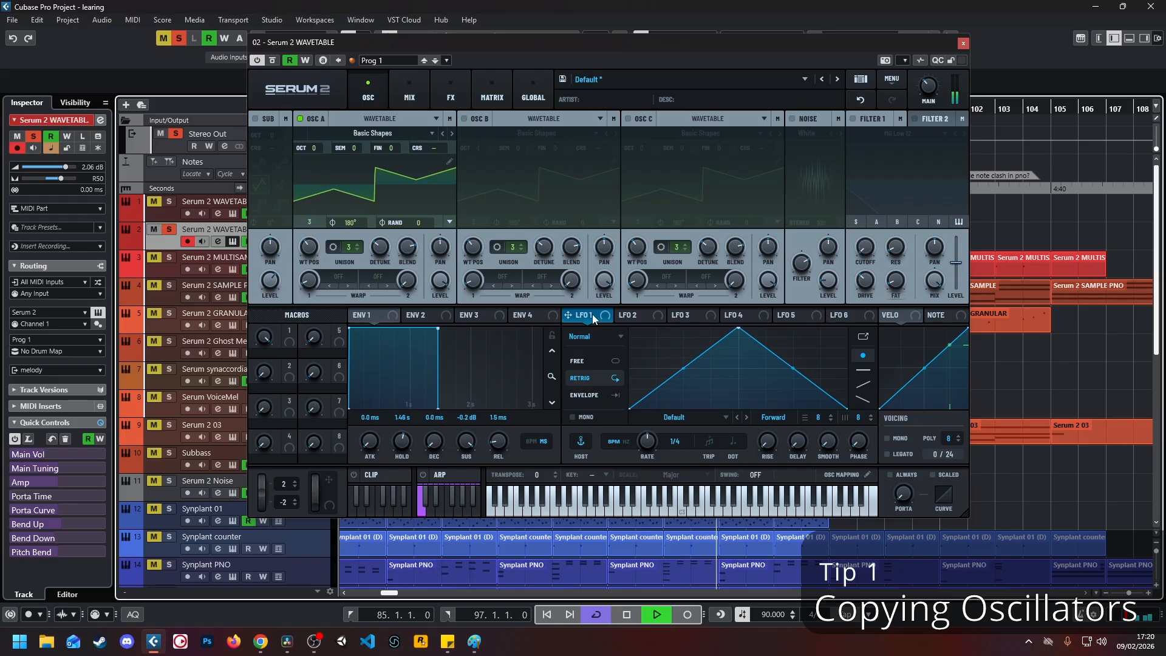
# Step: Modulate oscillator A's wavetable position with LFO 1, and copy oscillator A with its mods to oscillator B at octave -1
pyautogui.moveTo(592, 314); pyautogui.dragTo(309, 246)
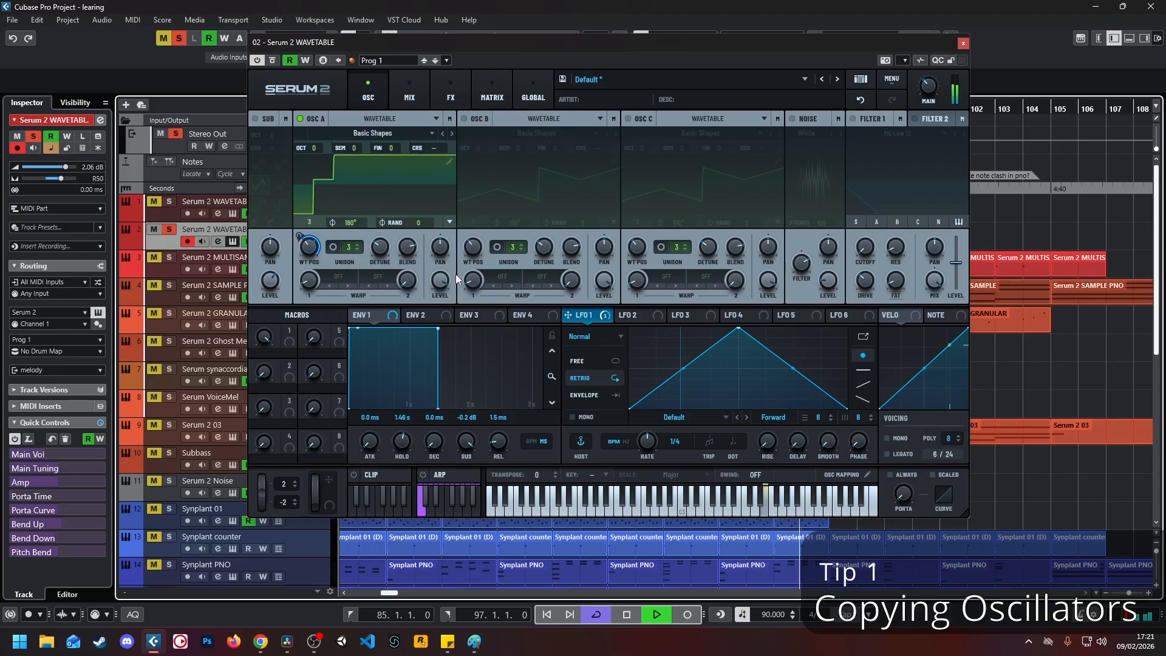
pyautogui.rightClick(316, 119)
pyautogui.click(388, 217)
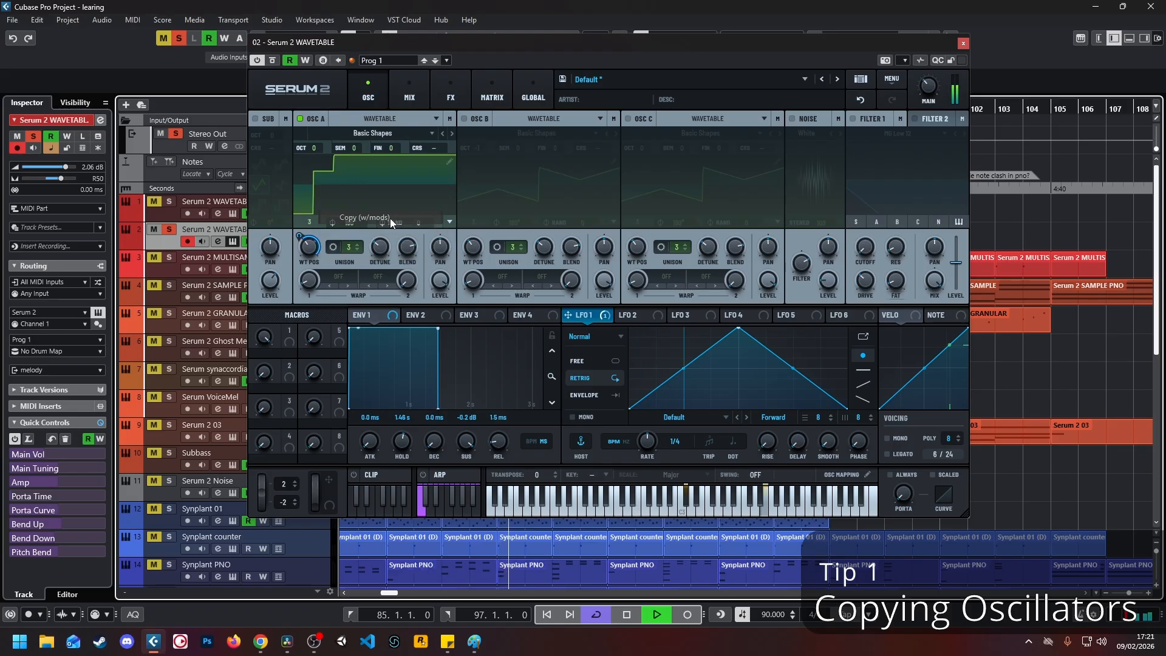
pyautogui.rightClick(480, 123)
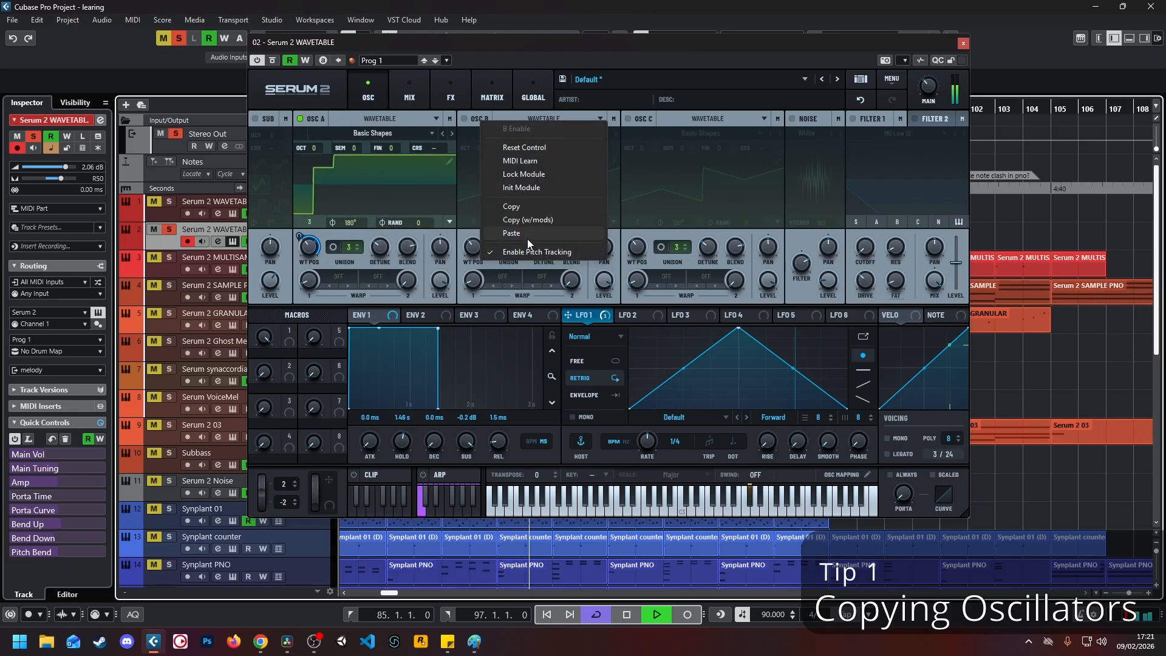
pyautogui.click(511, 233)
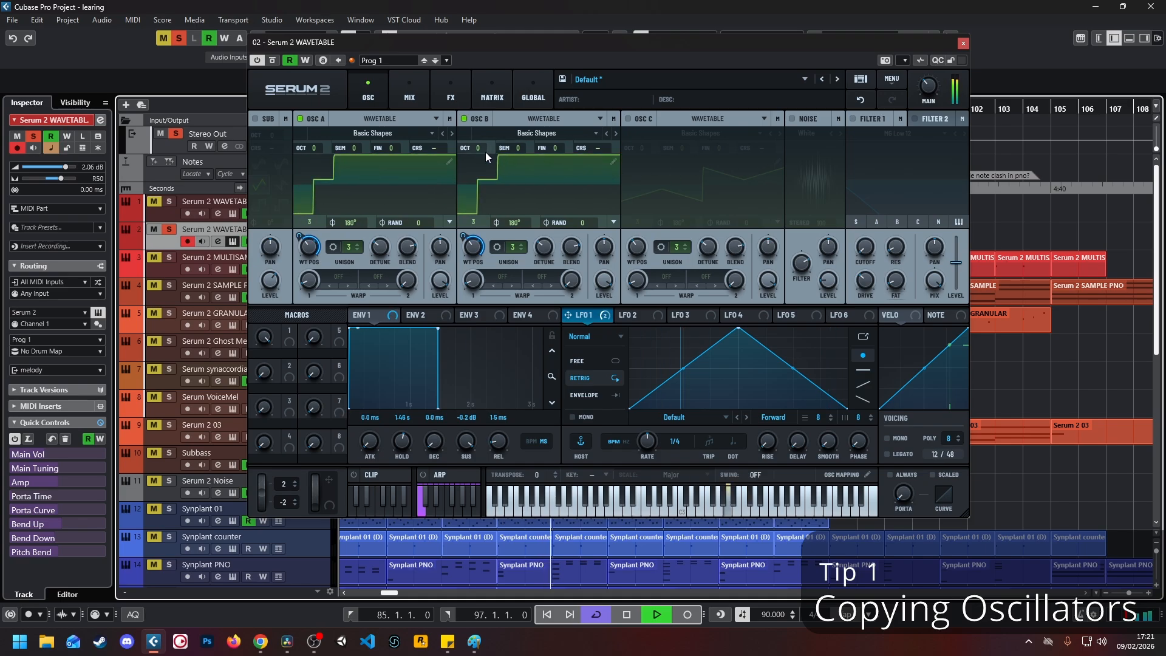
pyautogui.moveTo(483, 149); pyautogui.dragTo(484, 158)
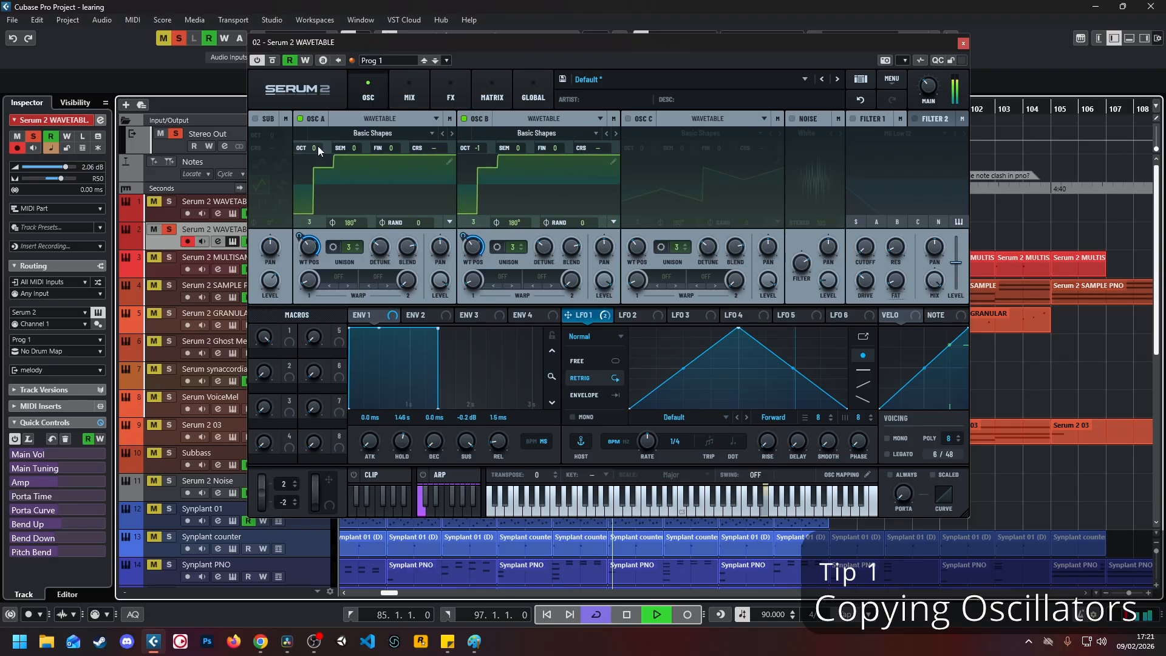
# Step: Duplicate oscillator A with its modulation onto oscillator C and raise C's octave
pyautogui.moveTo(310, 116); pyautogui.dragTo(636, 118)
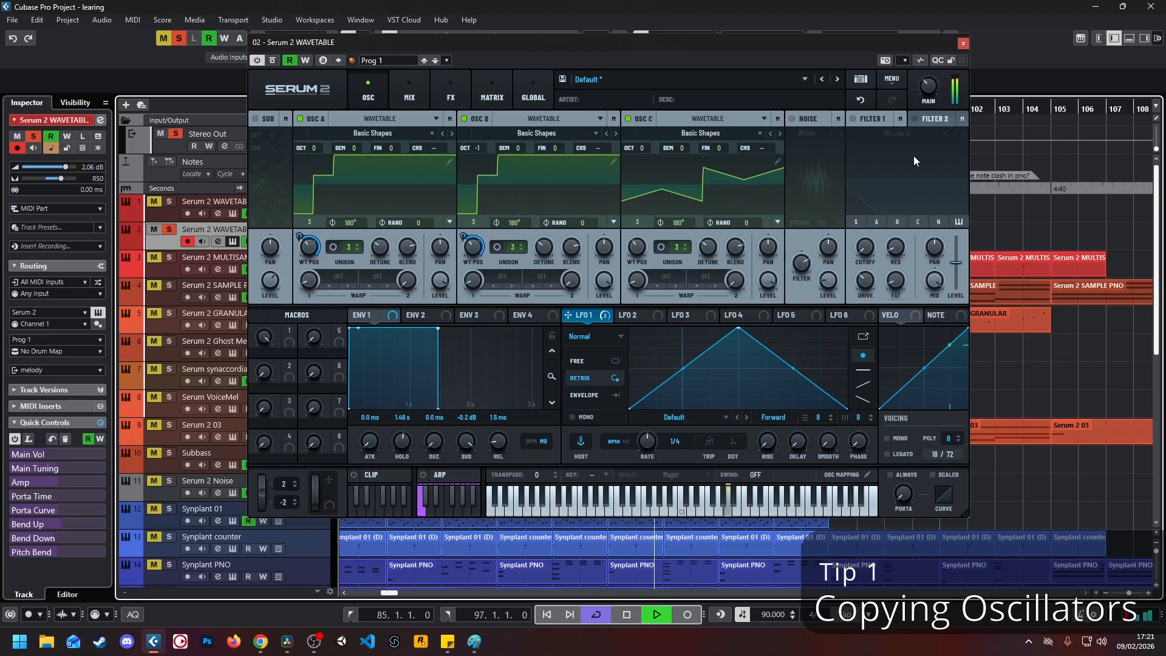
pyautogui.moveTo(318, 118); pyautogui.dragTo(633, 123)
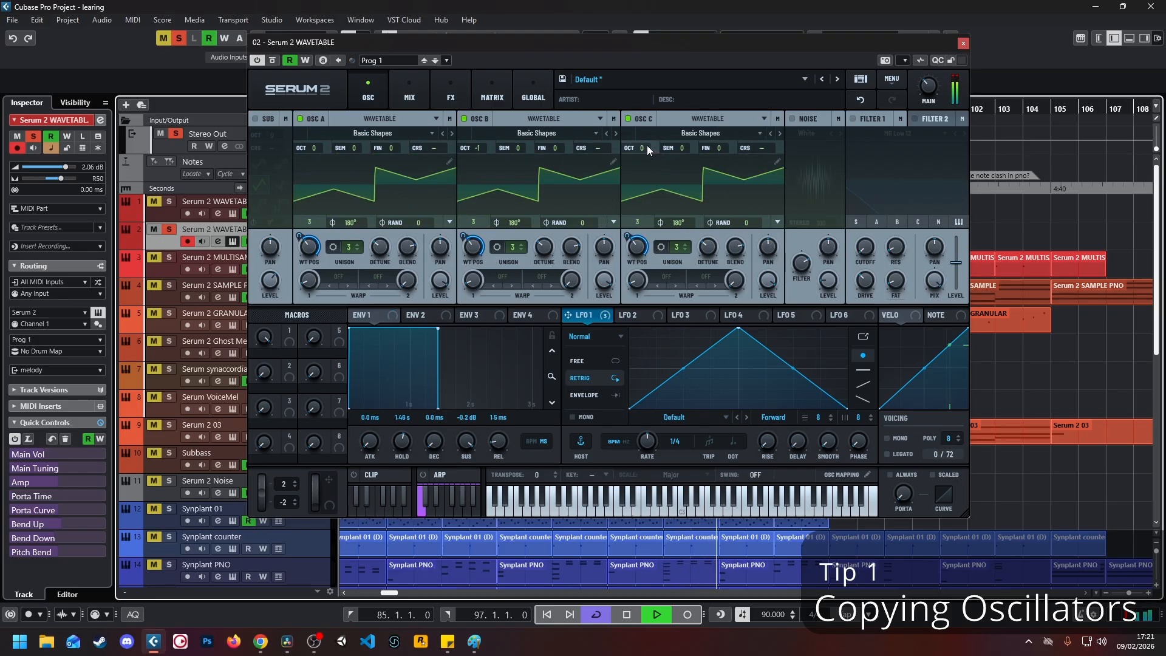
pyautogui.moveTo(646, 145); pyautogui.dragTo(651, 136)
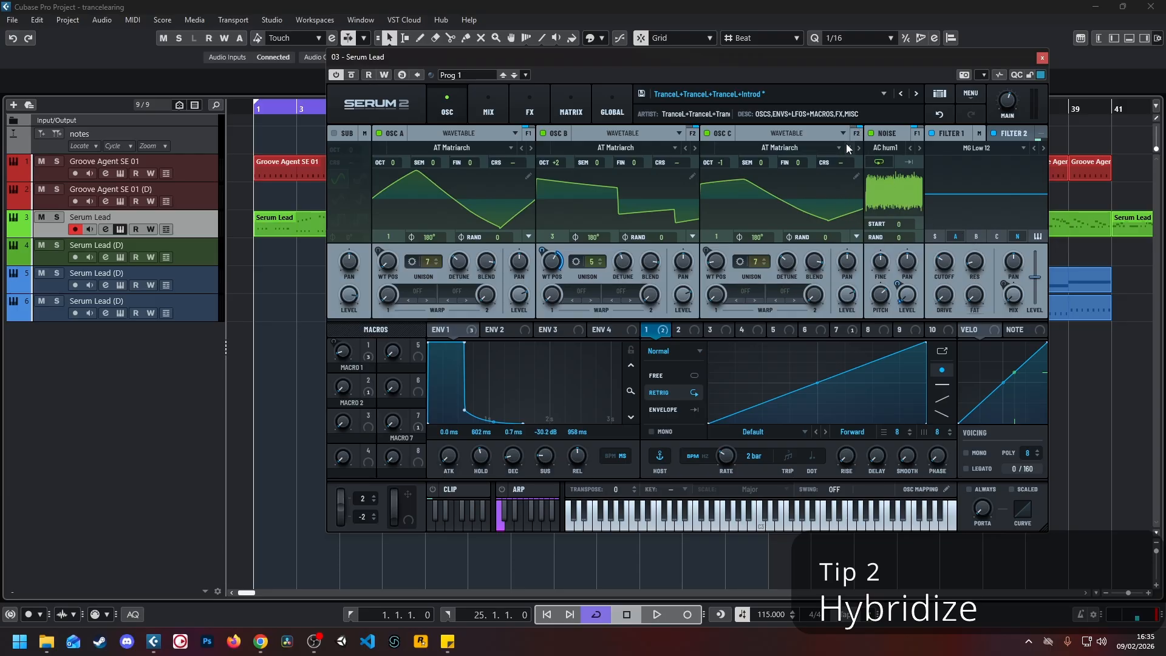
# Step: Generate a new preset with Hybridize from the preset browser and view its oscillators
pyautogui.click(872, 96)
pyautogui.click(858, 64)
pyautogui.click(945, 96)
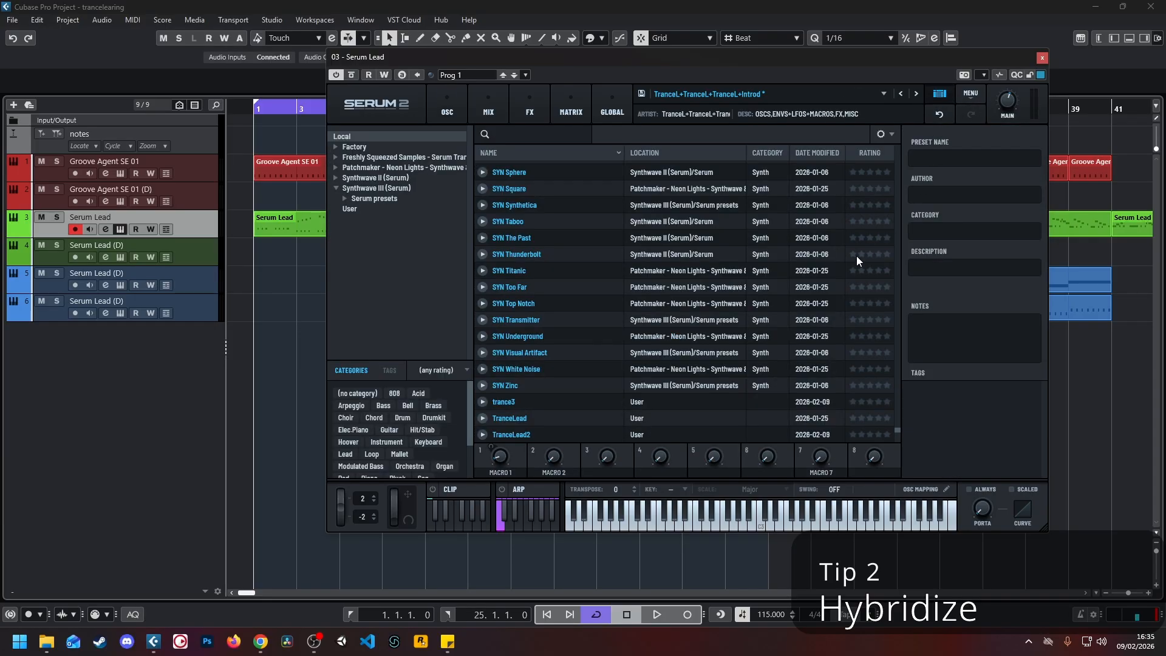
pyautogui.click(883, 134)
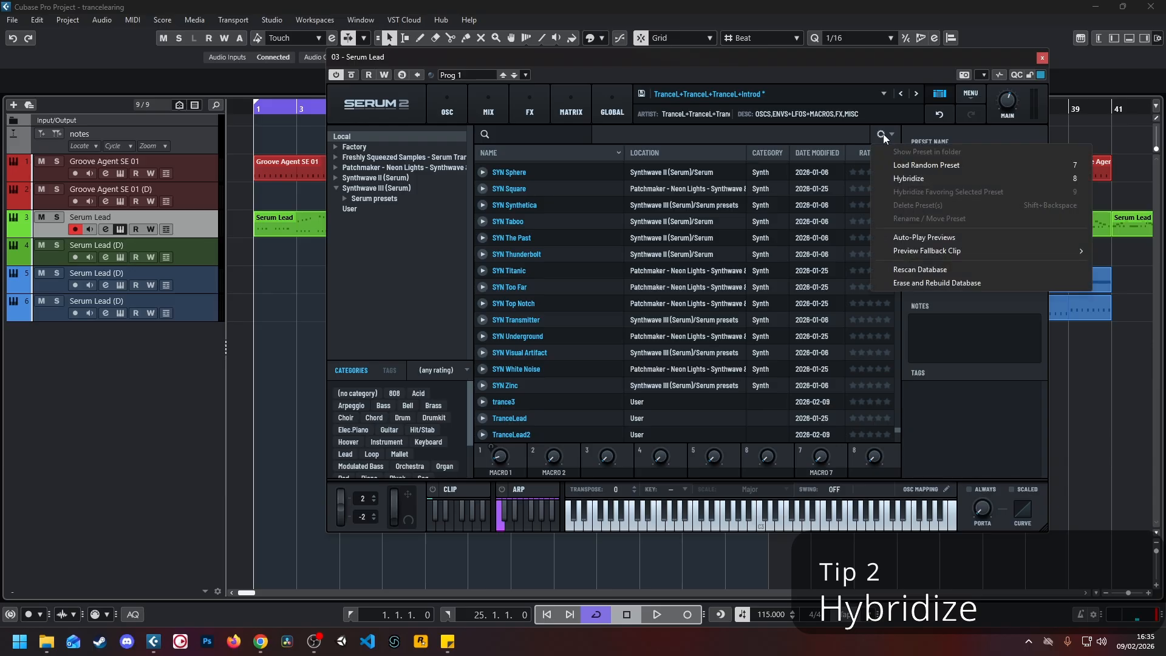
pyautogui.click(949, 181)
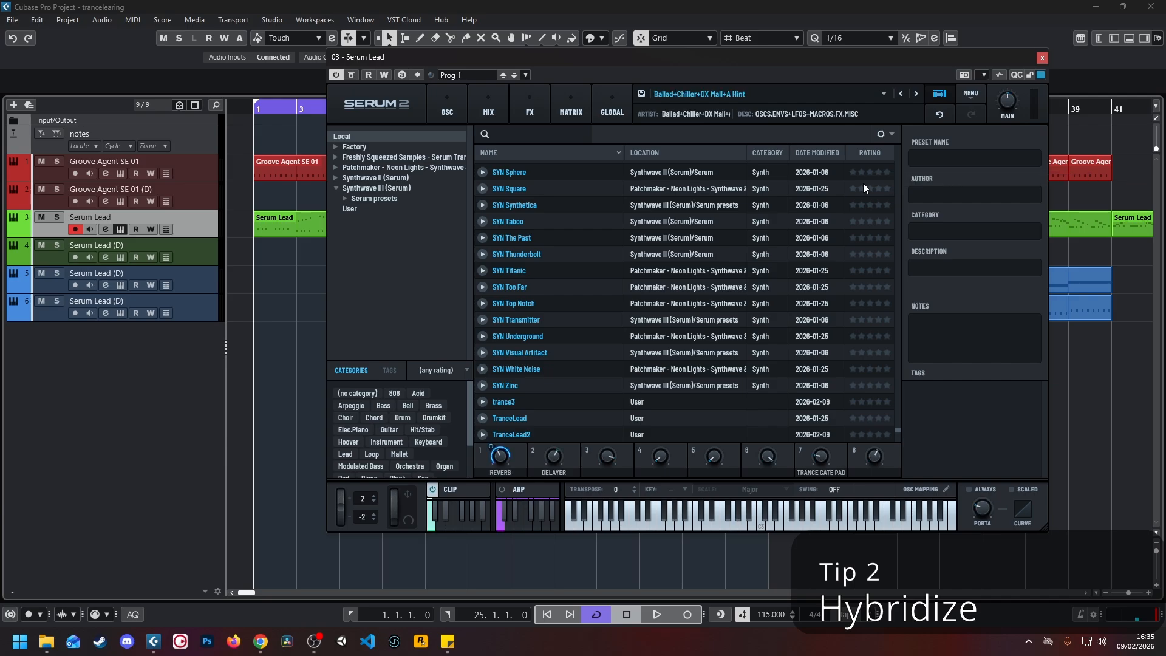
pyautogui.click(440, 111)
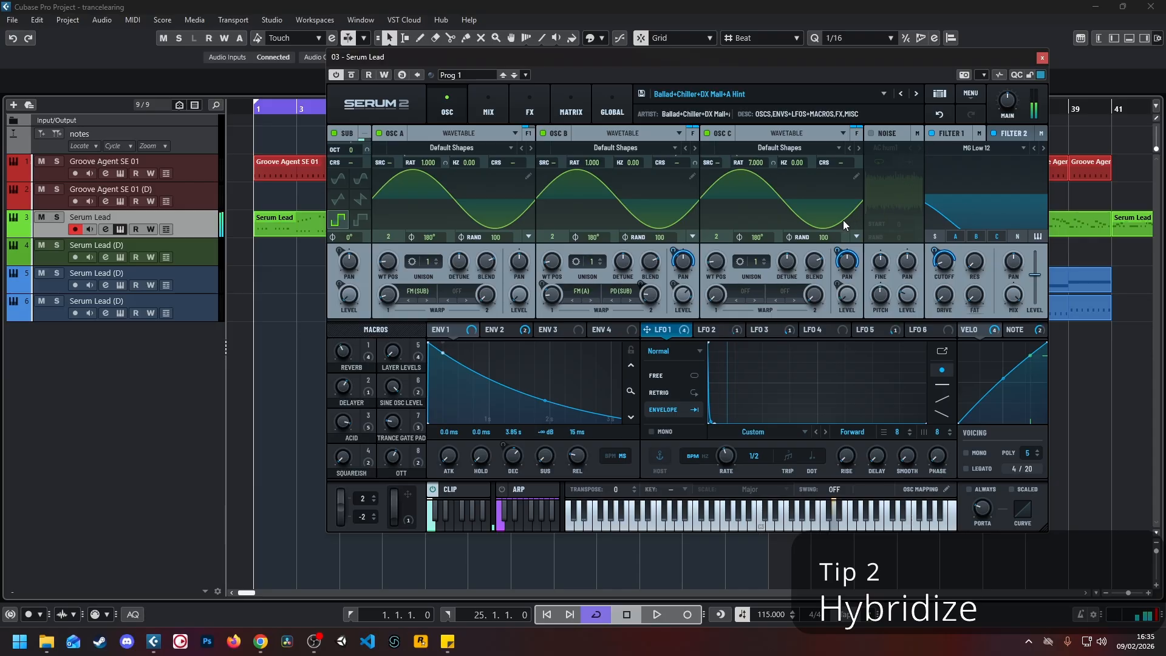
# Step: Run Hybridize two more times from the preset browser and view the last hybrid's oscillators
pyautogui.click(939, 95)
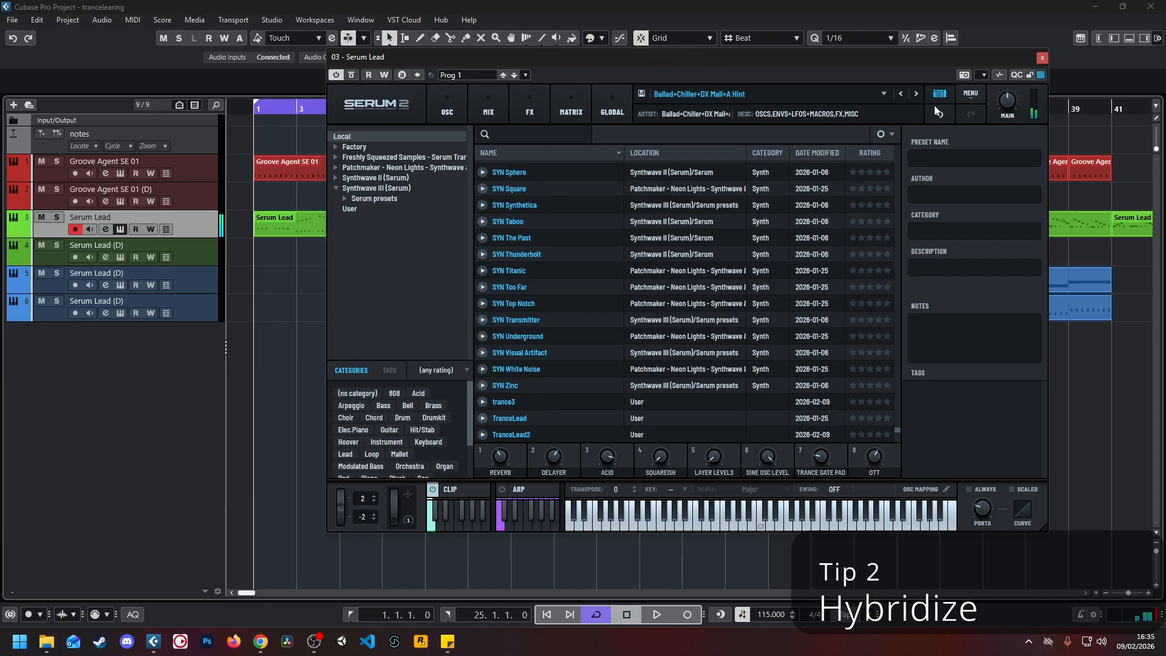
pyautogui.click(881, 134)
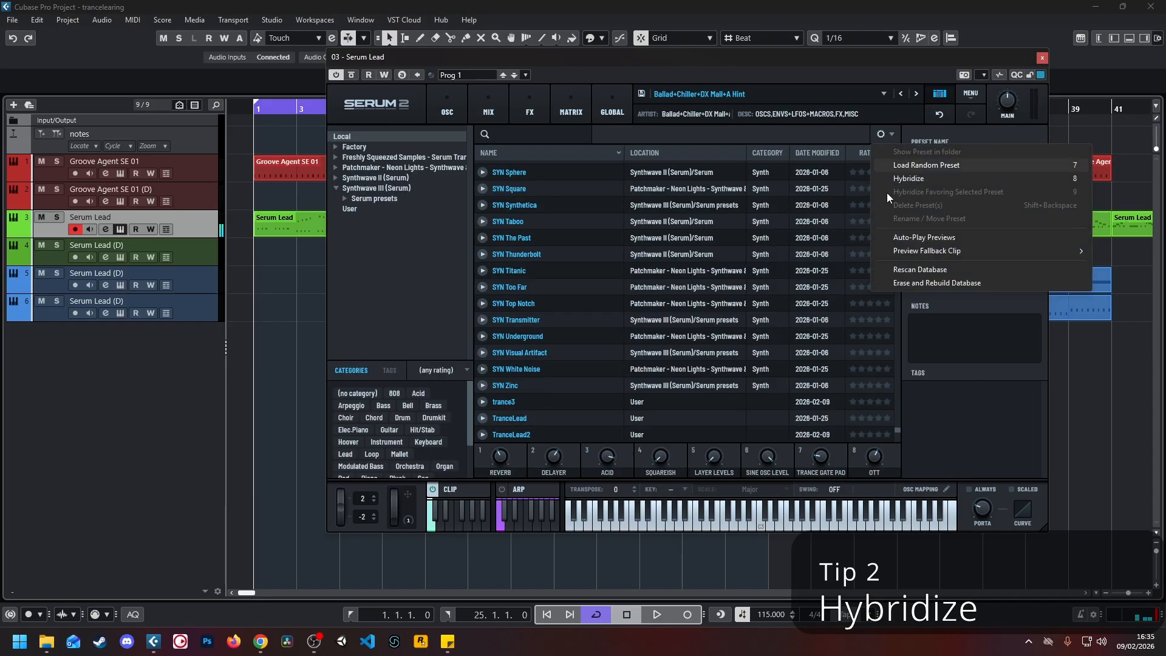
pyautogui.click(945, 178)
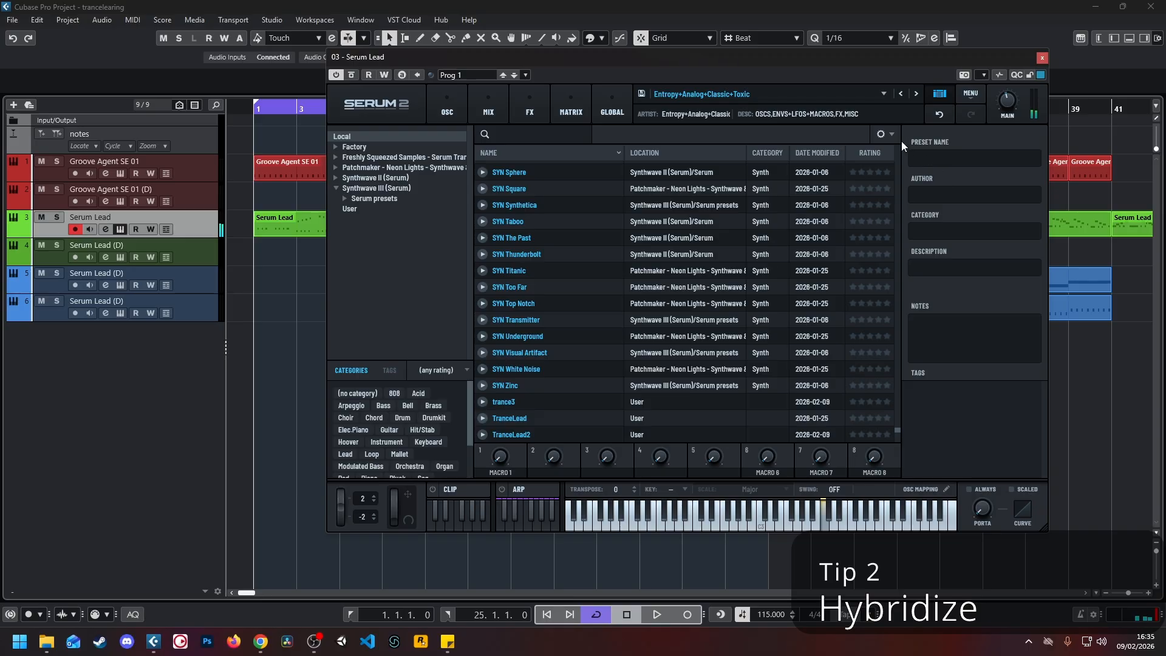
pyautogui.click(882, 134)
pyautogui.click(930, 174)
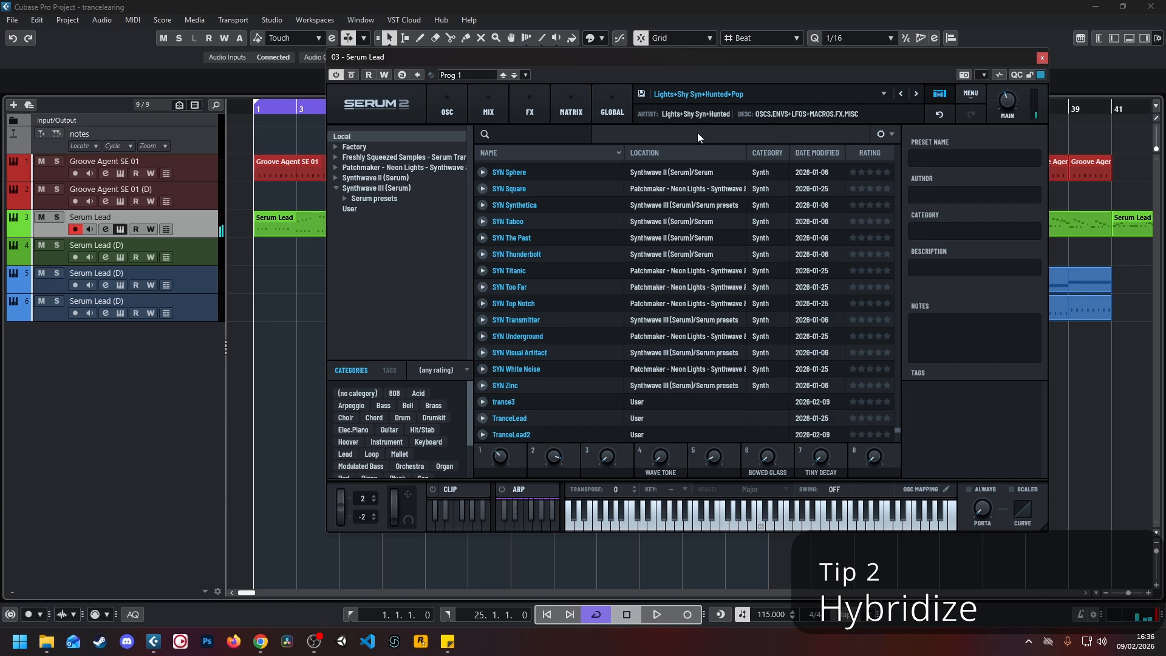
pyautogui.click(430, 106)
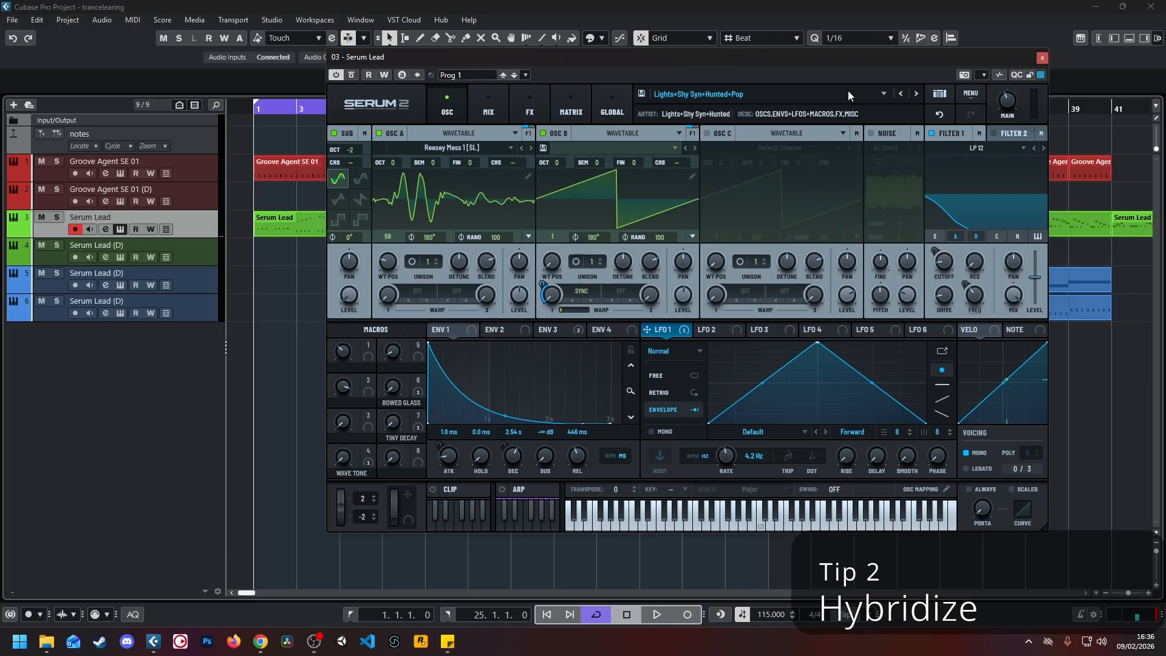
# Step: Load the TranceLead2 user preset and play the project with the Serum Lead track soloed
pyautogui.click(937, 95)
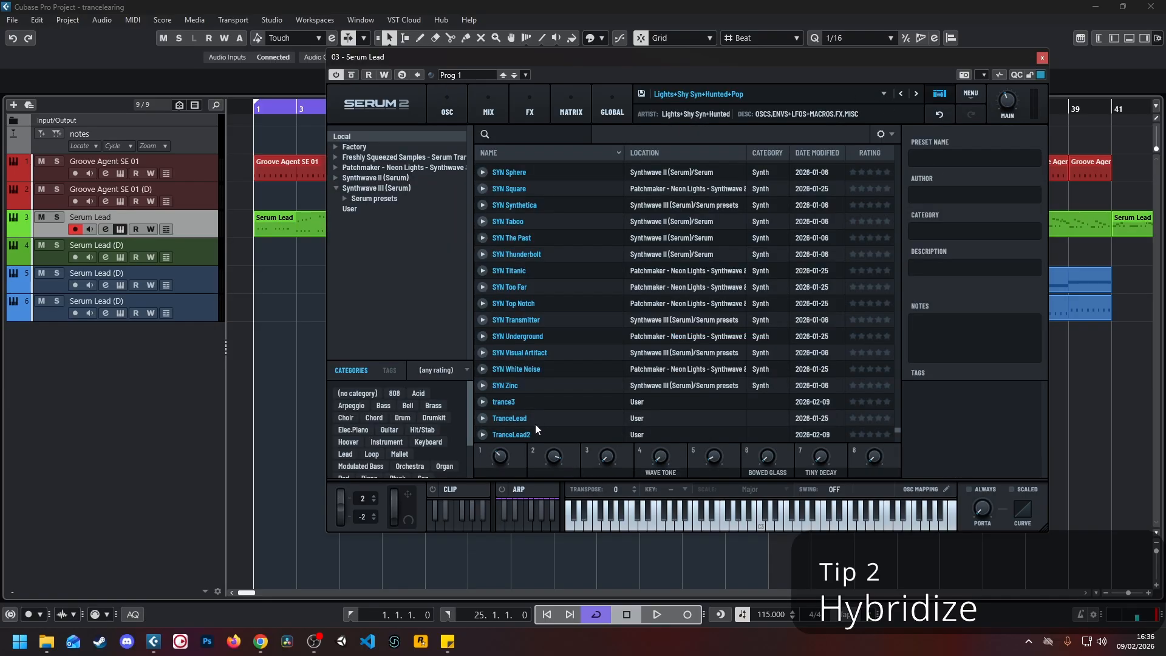
pyautogui.doubleClick(519, 435)
pyautogui.click(683, 435)
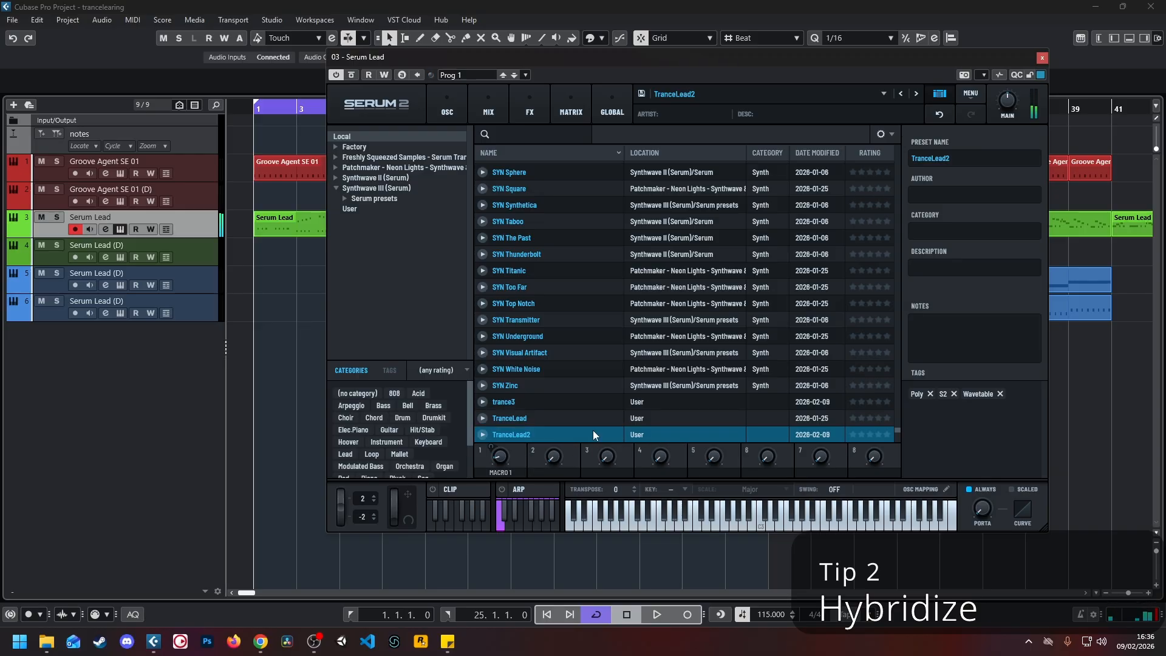
pyautogui.press('space')
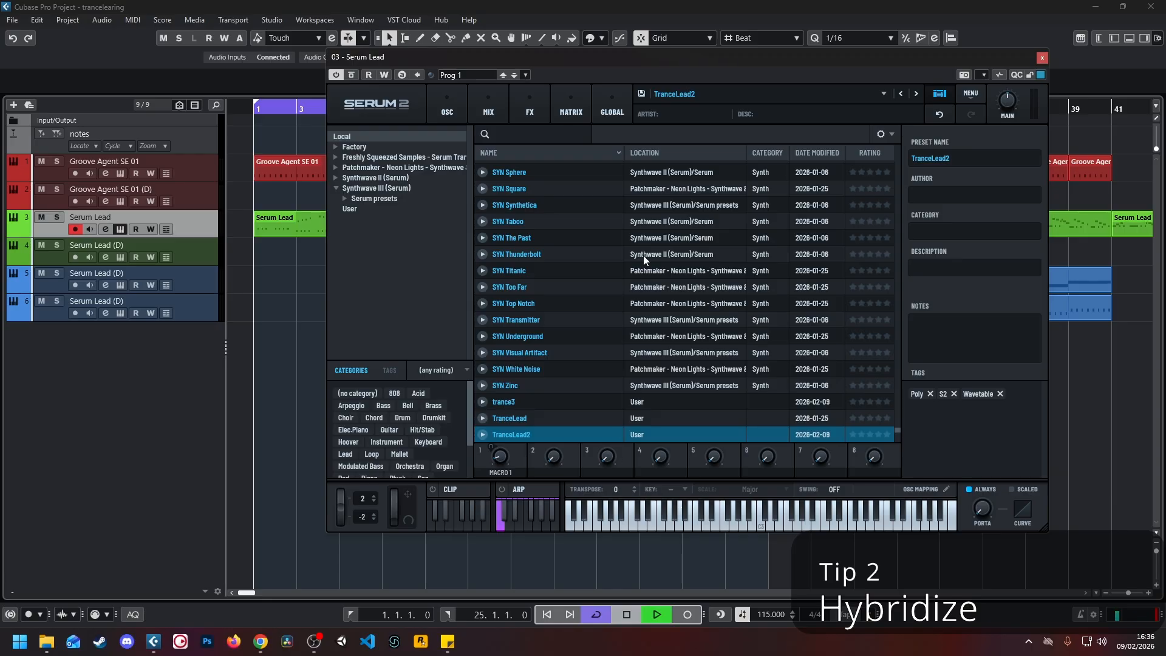
pyautogui.click(56, 217)
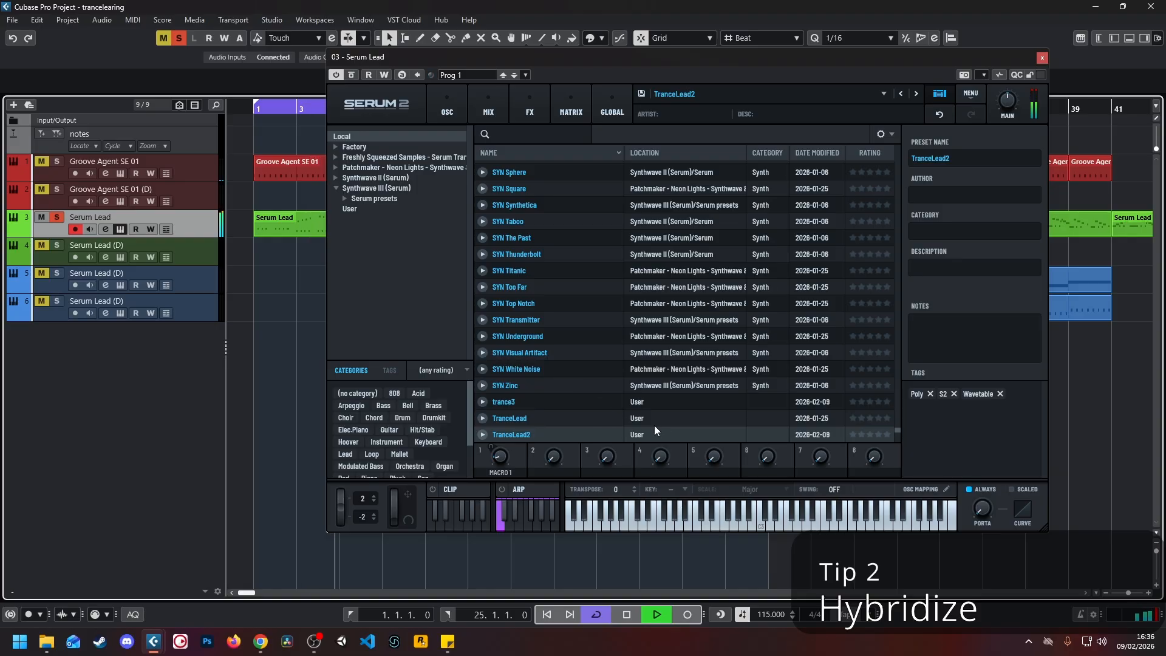
# Step: Select the TranceLead2 preset and run Hybridize Favoring Selected Preset three times to generate new variations
pyautogui.click(525, 434)
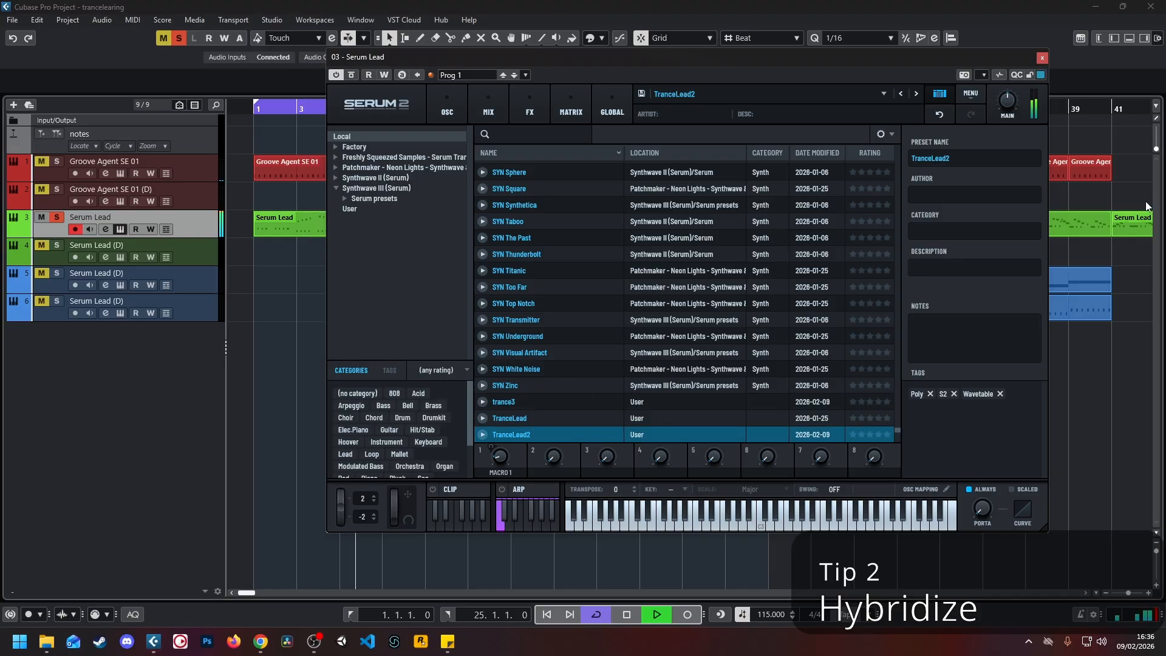
pyautogui.click(887, 131)
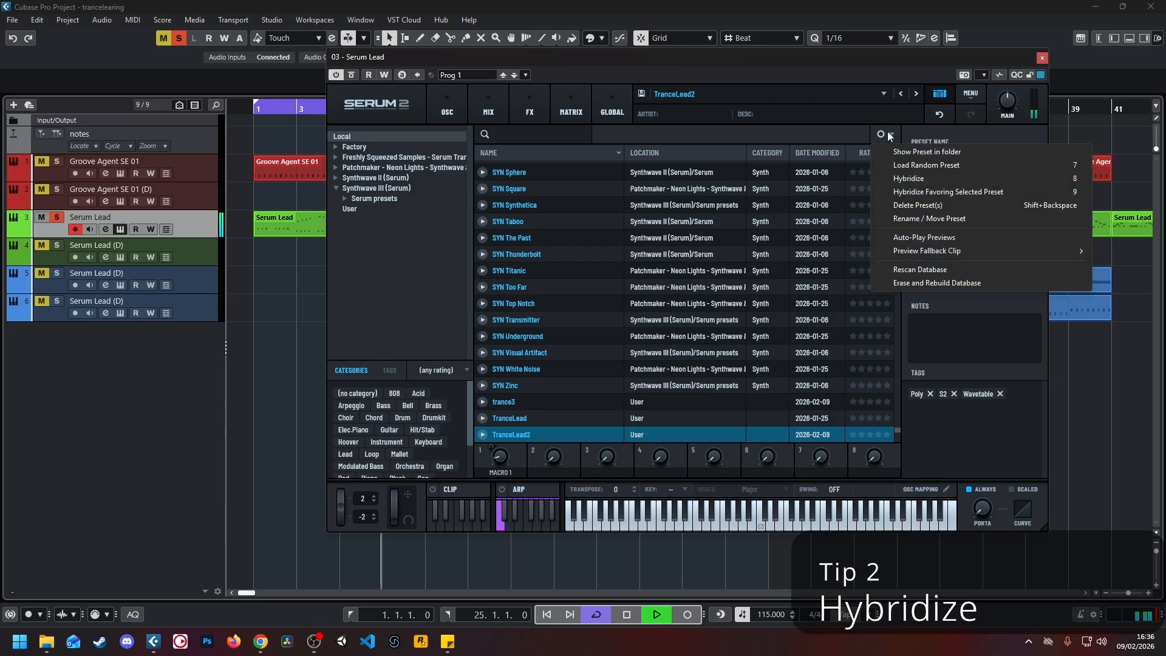
pyautogui.click(1024, 190)
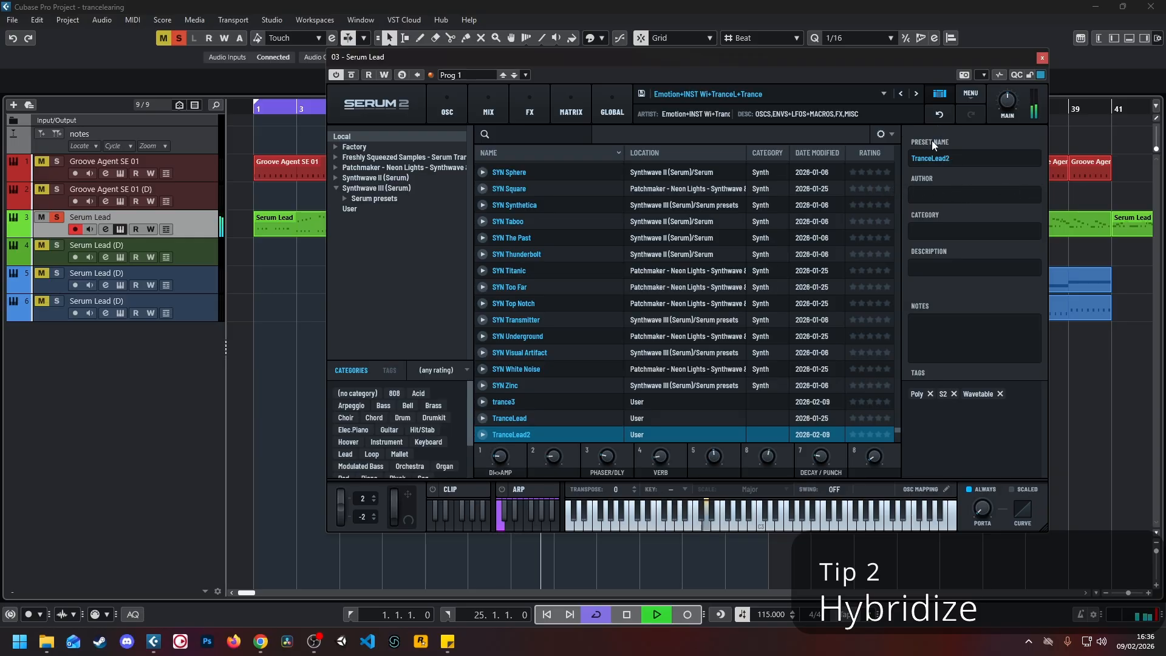
pyautogui.click(884, 135)
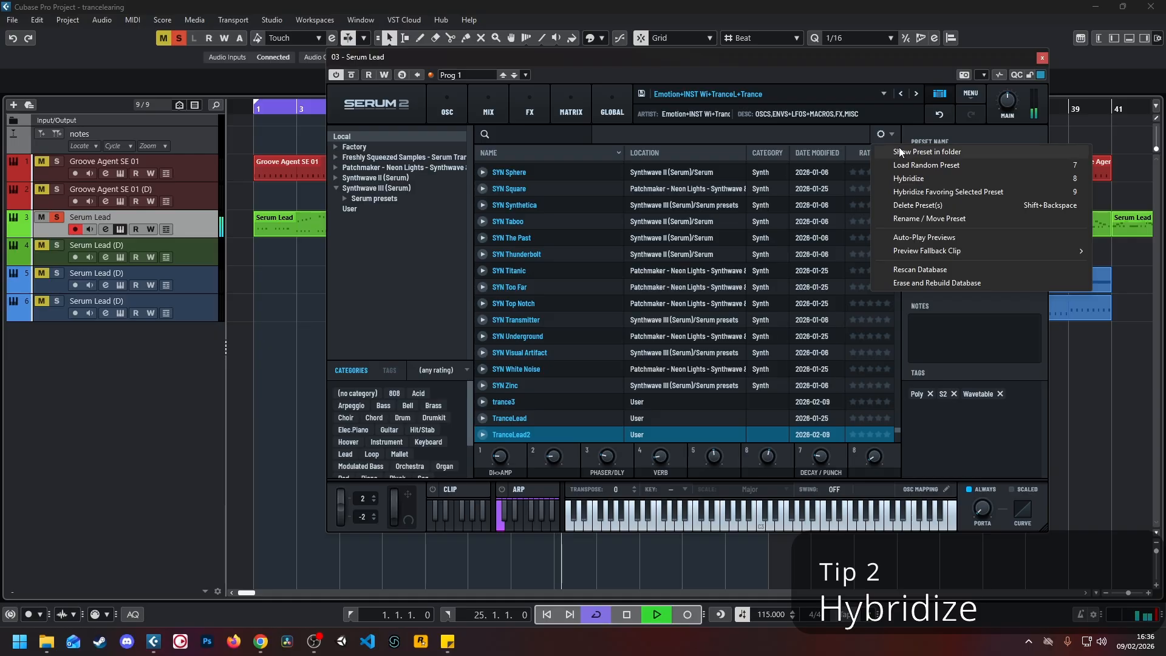
pyautogui.click(1023, 187)
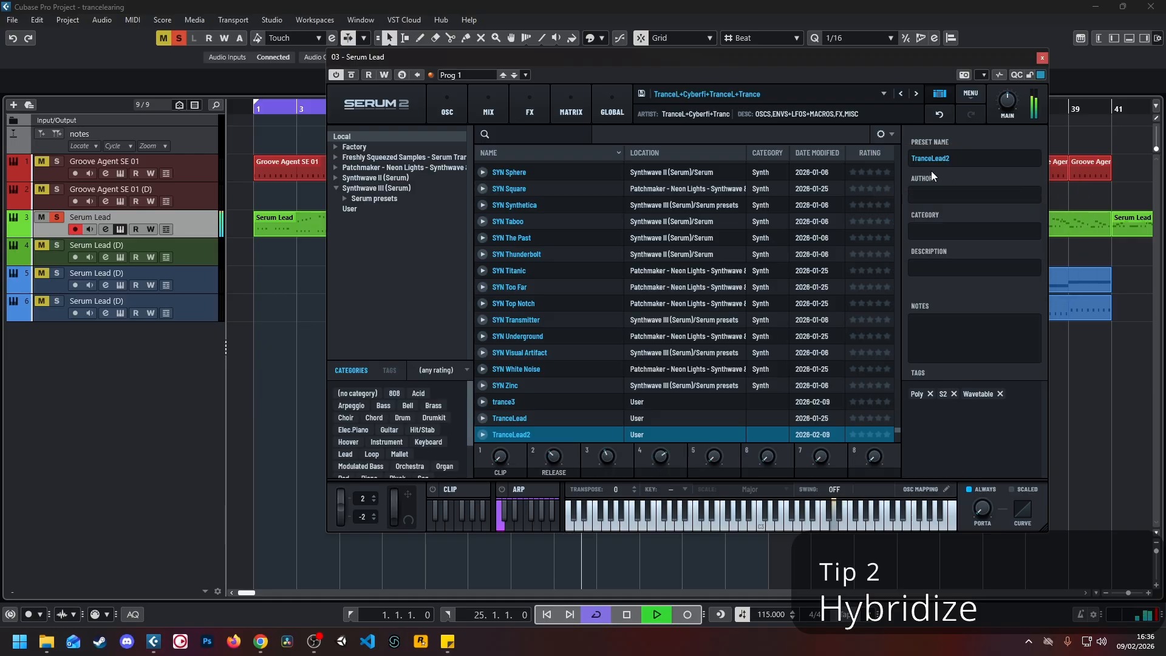
pyautogui.click(880, 134)
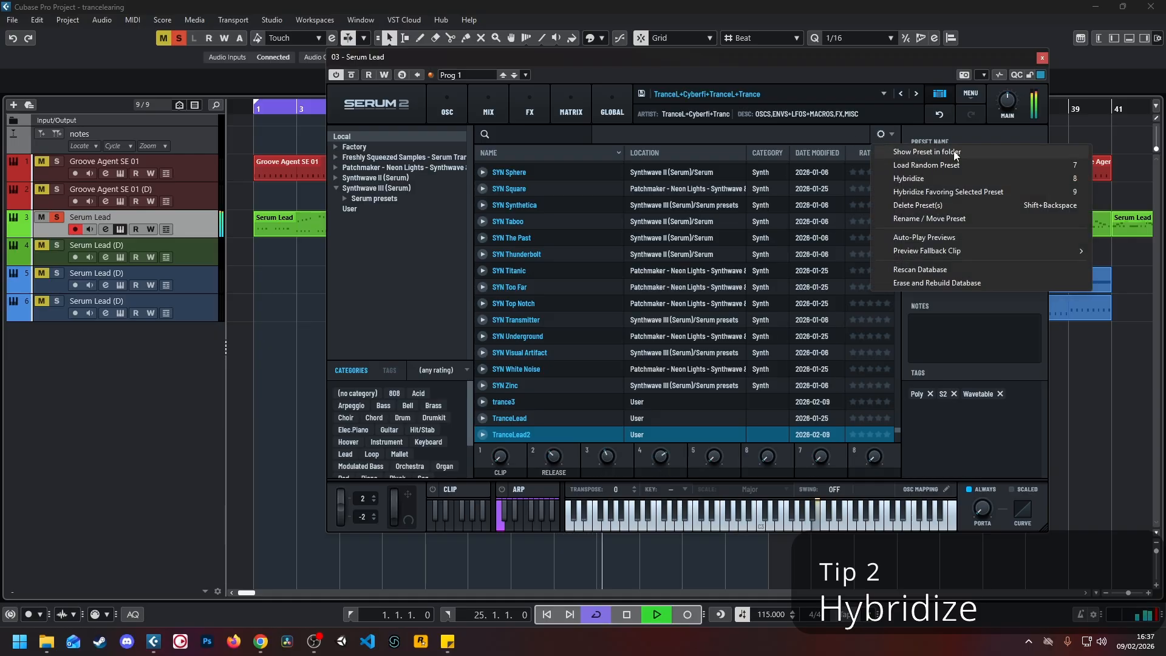
pyautogui.click(975, 189)
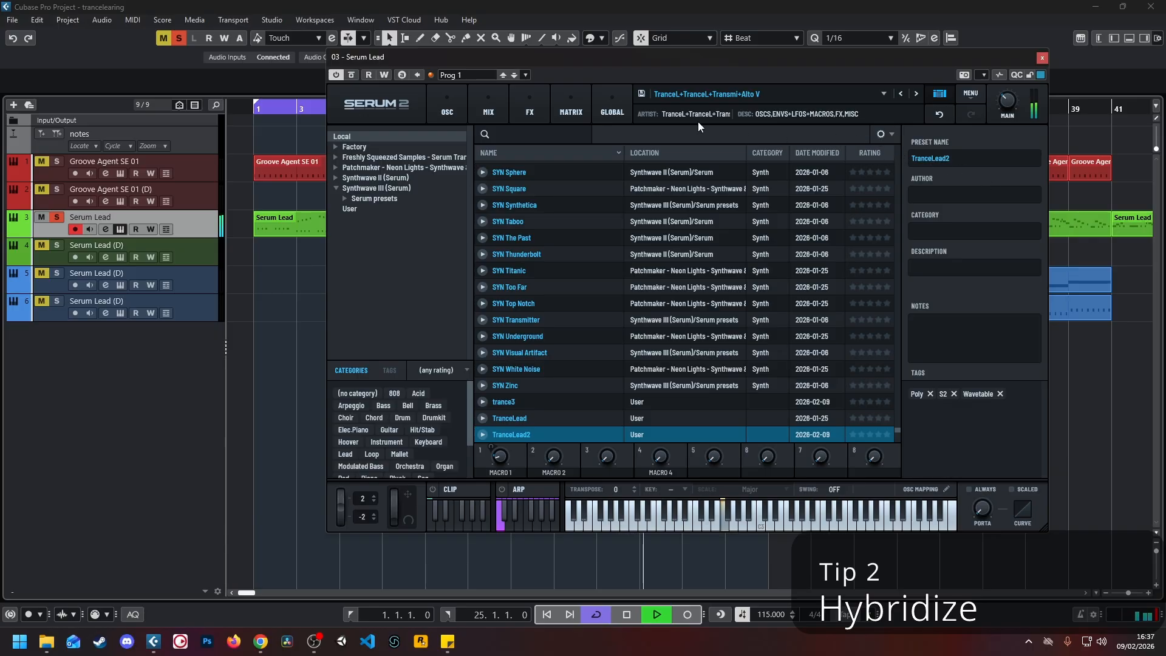
# Step: View the last hybrid's effects and oscillators, and unsolo the Serum Lead track to hear it in the mix
pyautogui.click(530, 108)
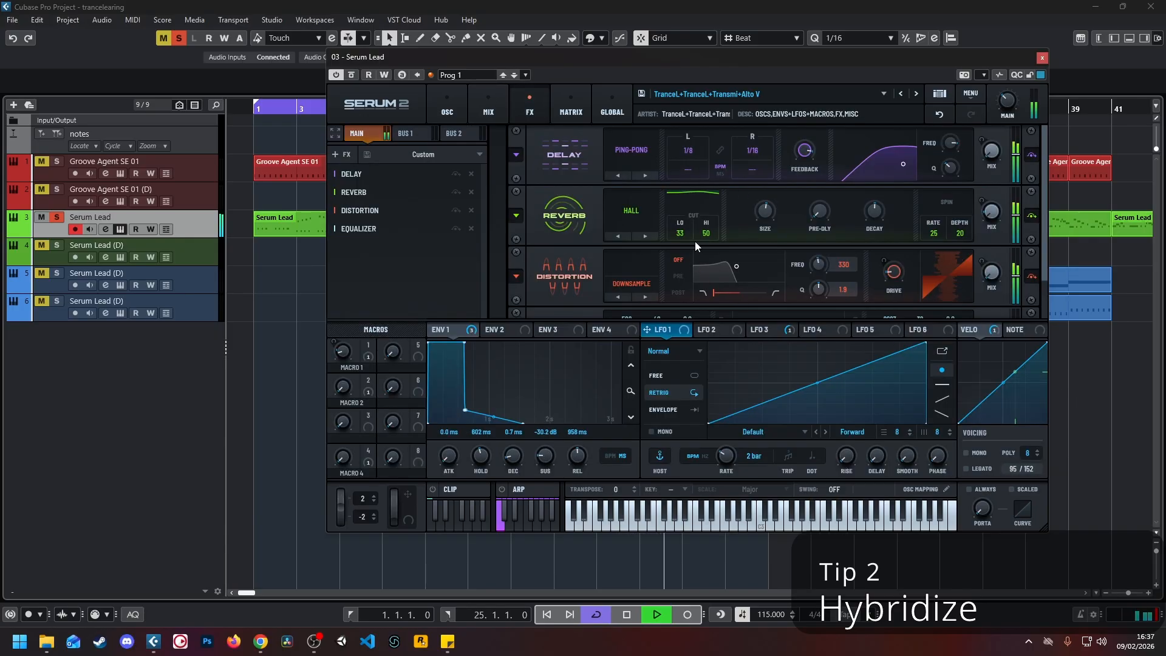
pyautogui.click(446, 108)
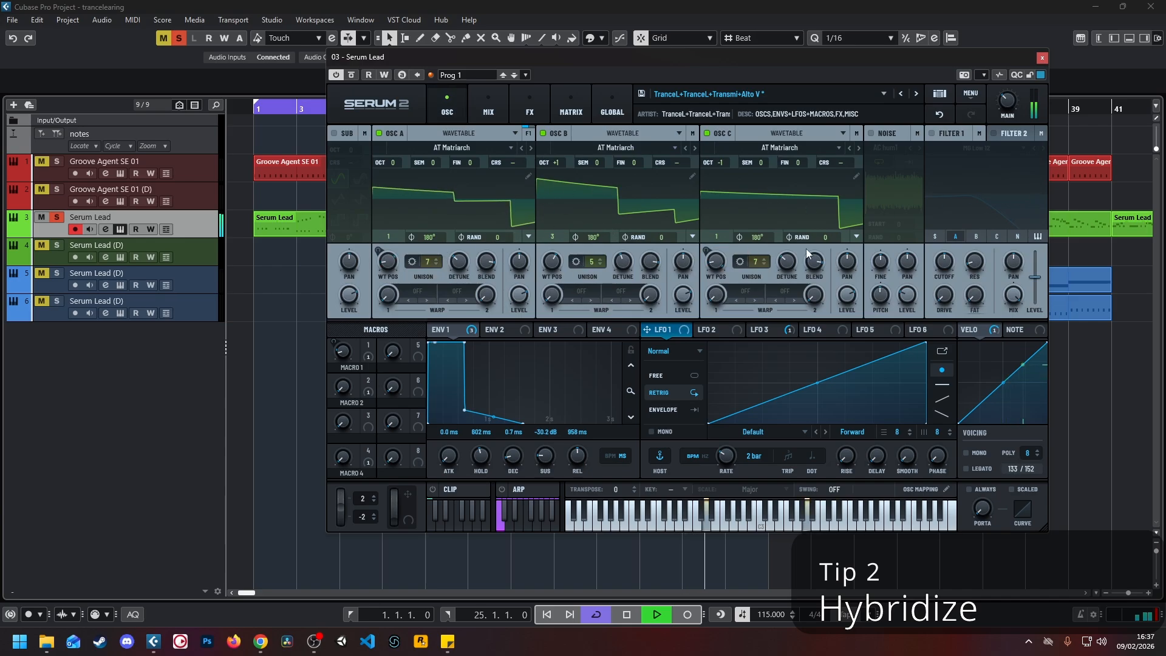
pyautogui.click(56, 216)
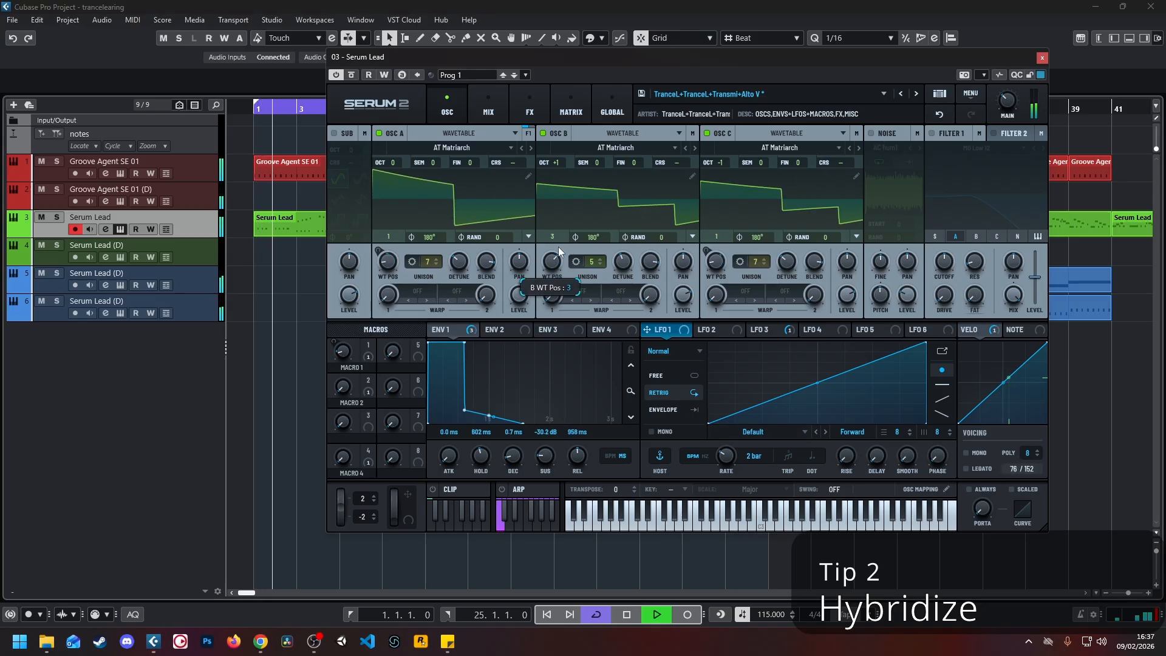
# Step: Adjust the wavetable positions of oscillators B and C and the decay and release of envelope 1
pyautogui.moveTo(558, 248); pyautogui.dragTo(563, 243)
pyautogui.moveTo(715, 262); pyautogui.dragTo(732, 235)
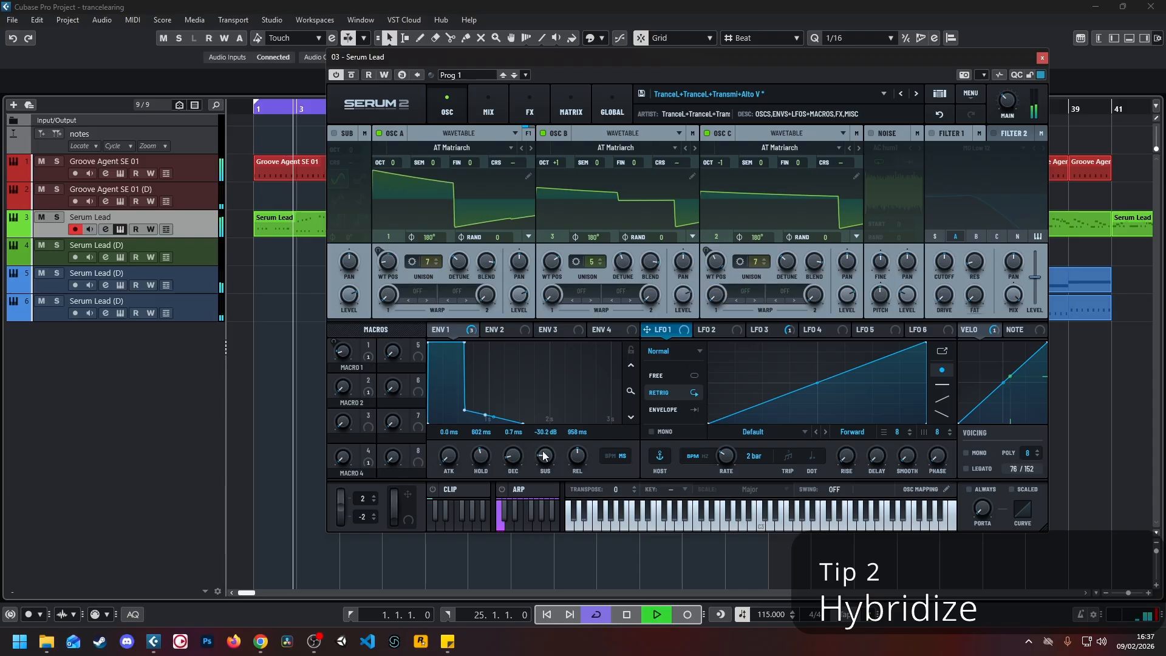
pyautogui.moveTo(577, 455); pyautogui.dragTo(575, 464)
pyautogui.moveTo(514, 438); pyautogui.dragTo(545, 438)
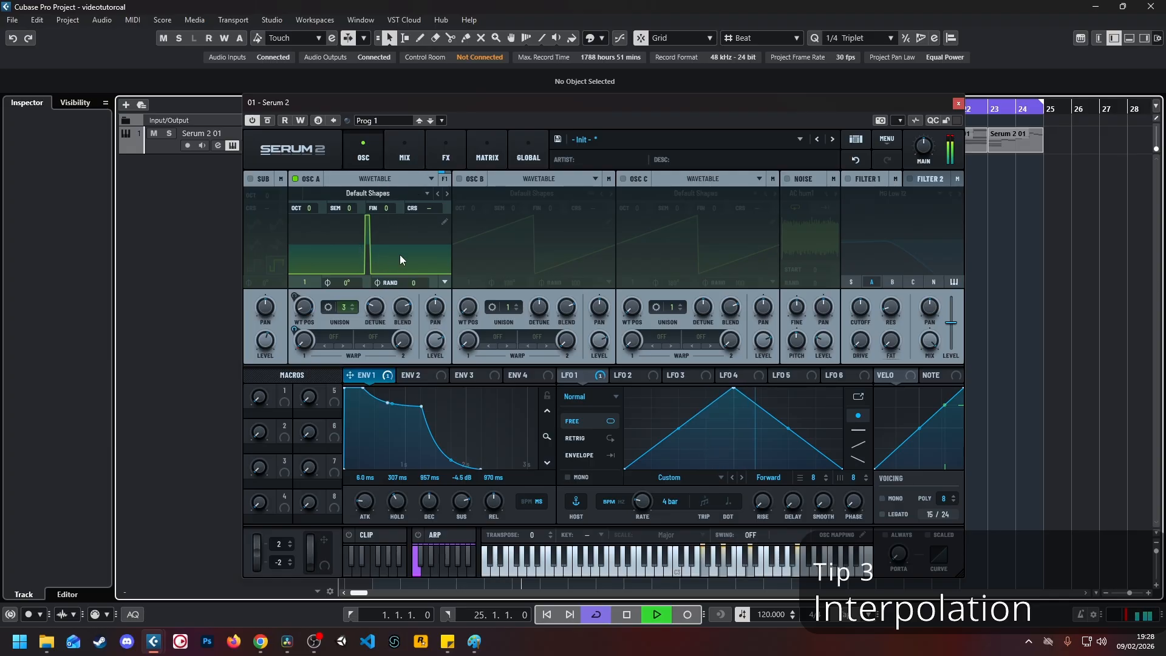
# Step: Show oscillator A's wavetable in 3D and enable Smooth Interpolation for its wavetable position
pyautogui.click(358, 242)
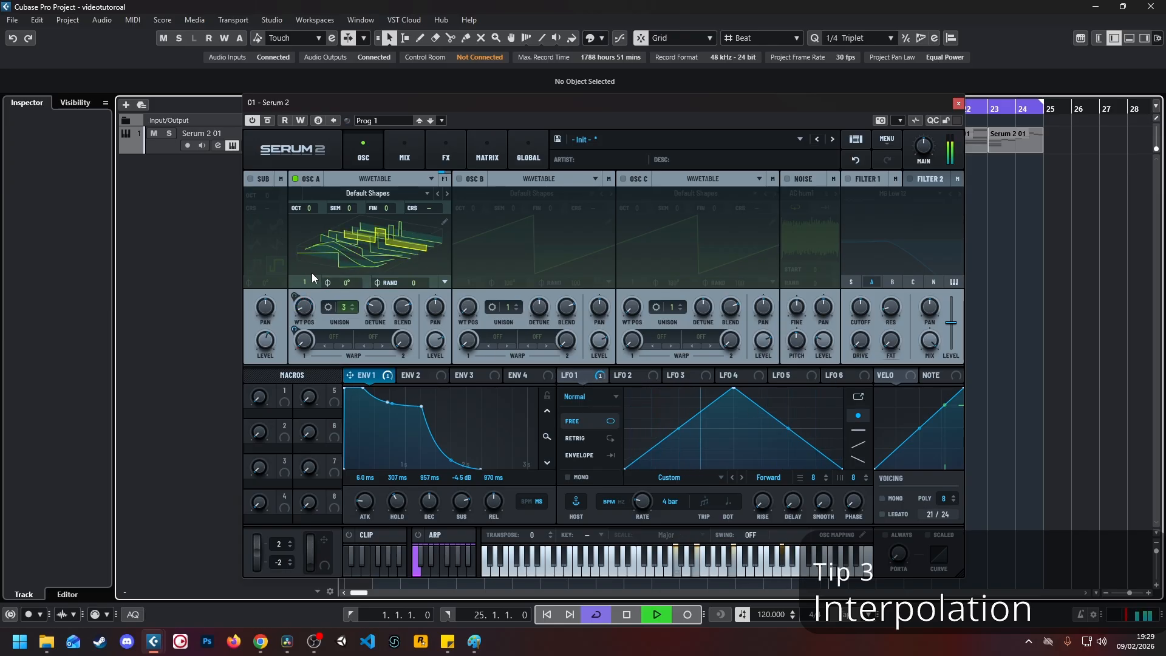
pyautogui.rightClick(307, 308)
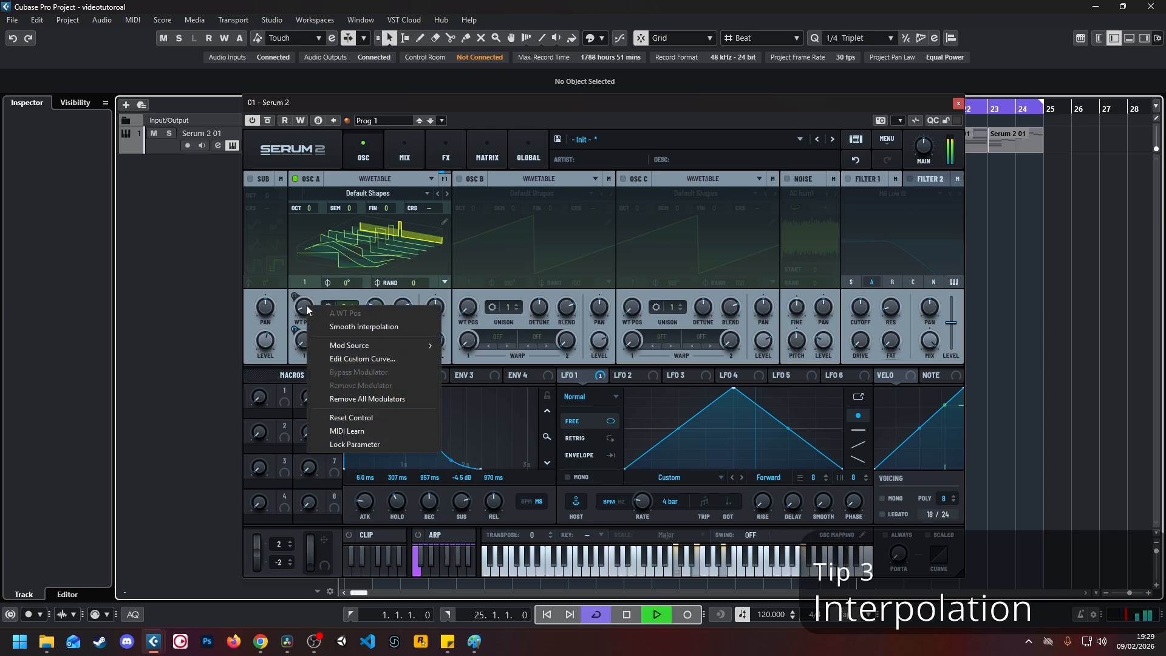
pyautogui.click(342, 327)
pyautogui.click(369, 242)
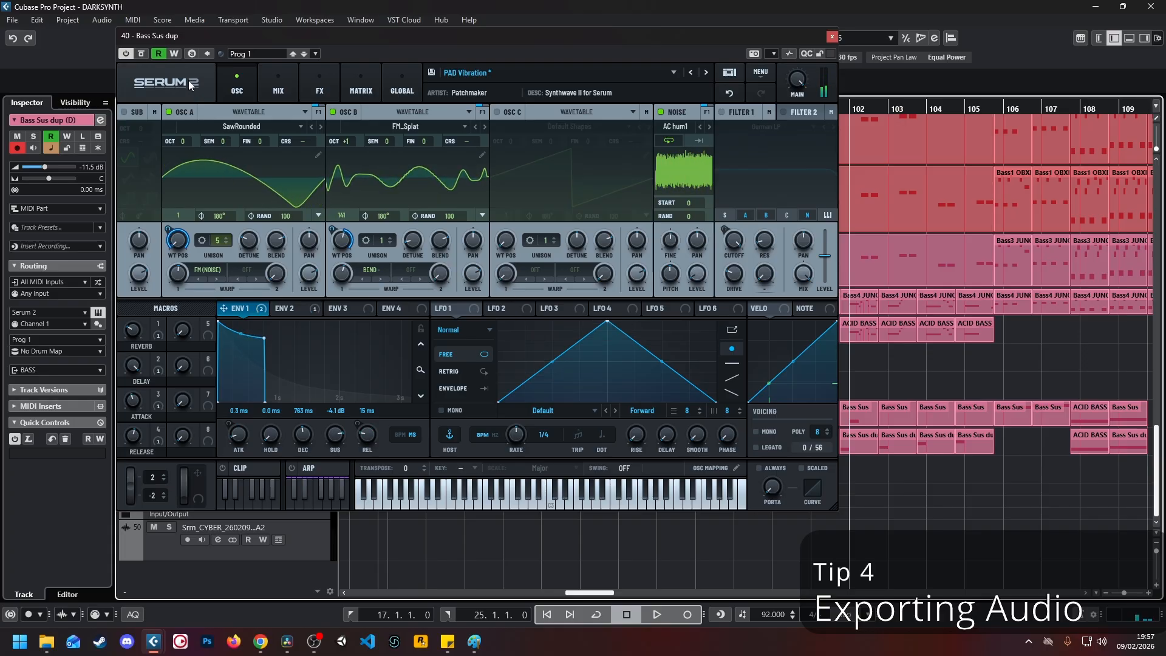
# Step: Place Serum's rendered PAD Vibration audio in the project at bar 102 and play it back
pyautogui.moveTo(128, 86)
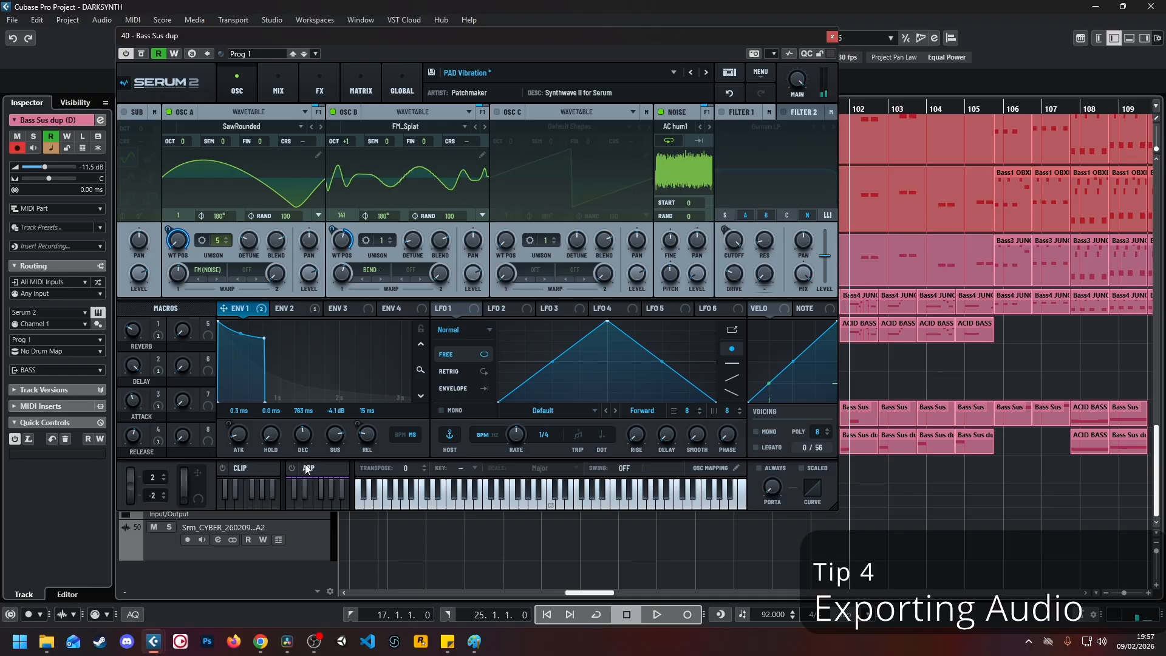
pyautogui.moveTo(829, 541); pyautogui.dragTo(889, 565)
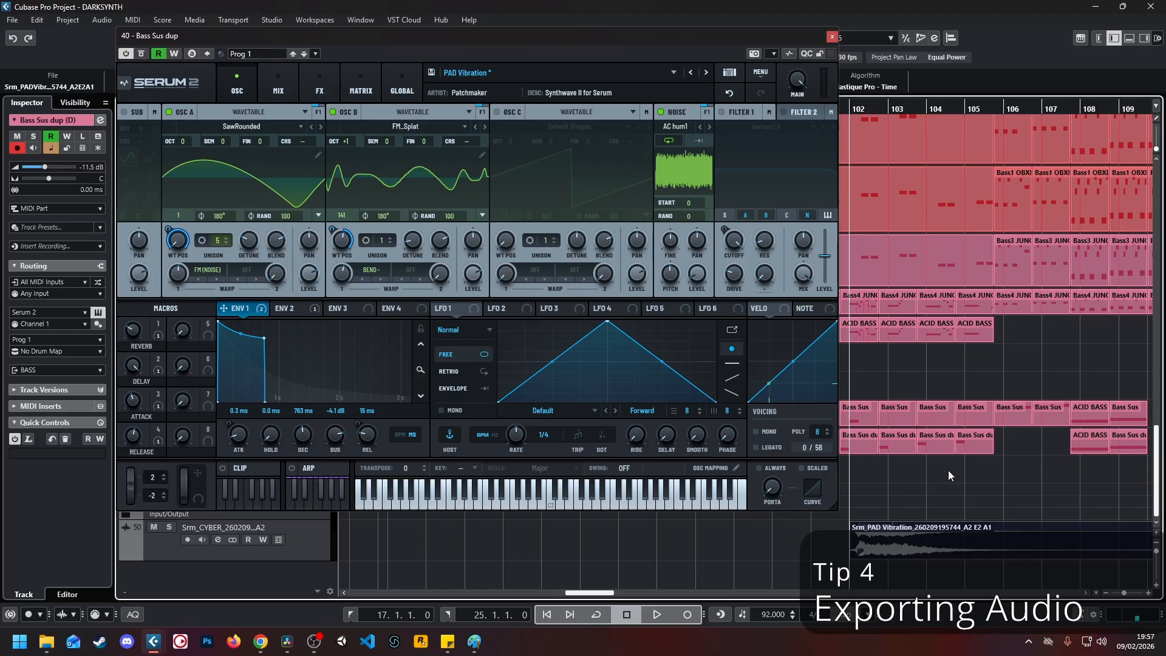
pyautogui.press('space')
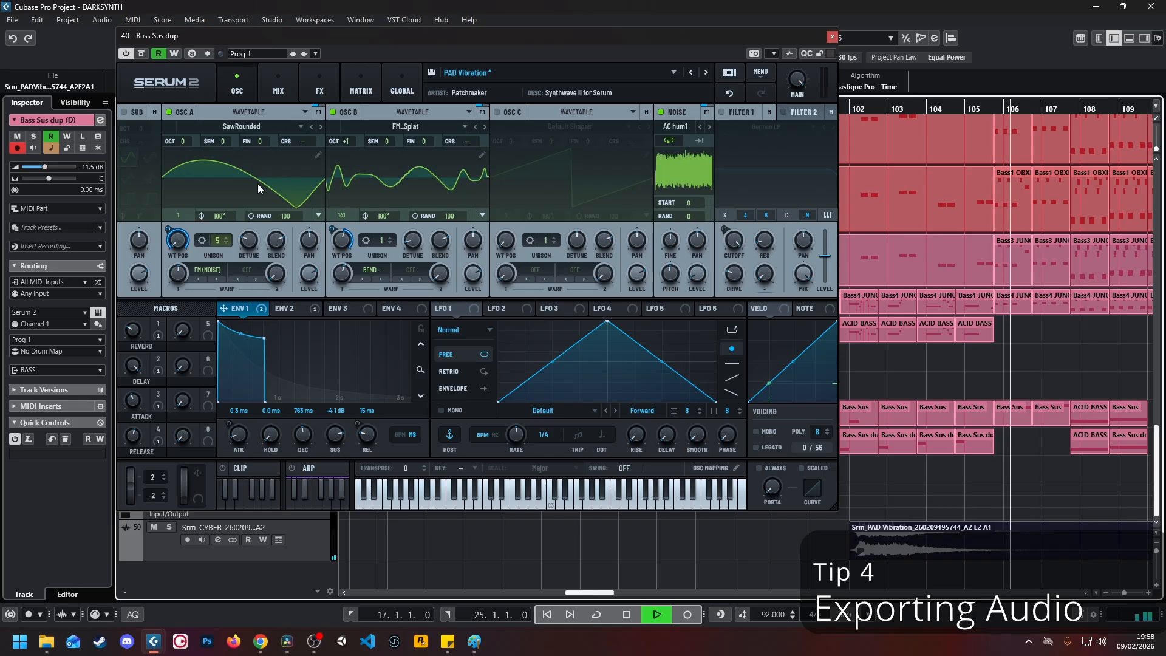
# Step: View Serum's Renders folder of exported audio files and close it
pyautogui.keyDown('alt'); pyautogui.click(125, 82); pyautogui.keyUp('alt')
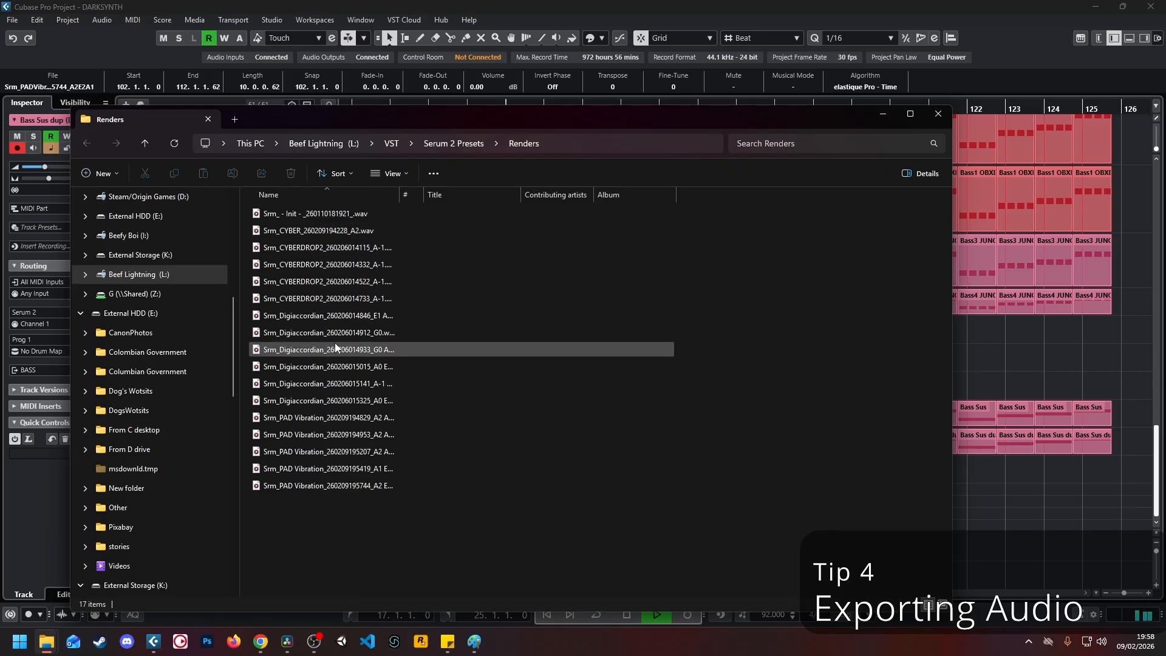
pyautogui.click(938, 113)
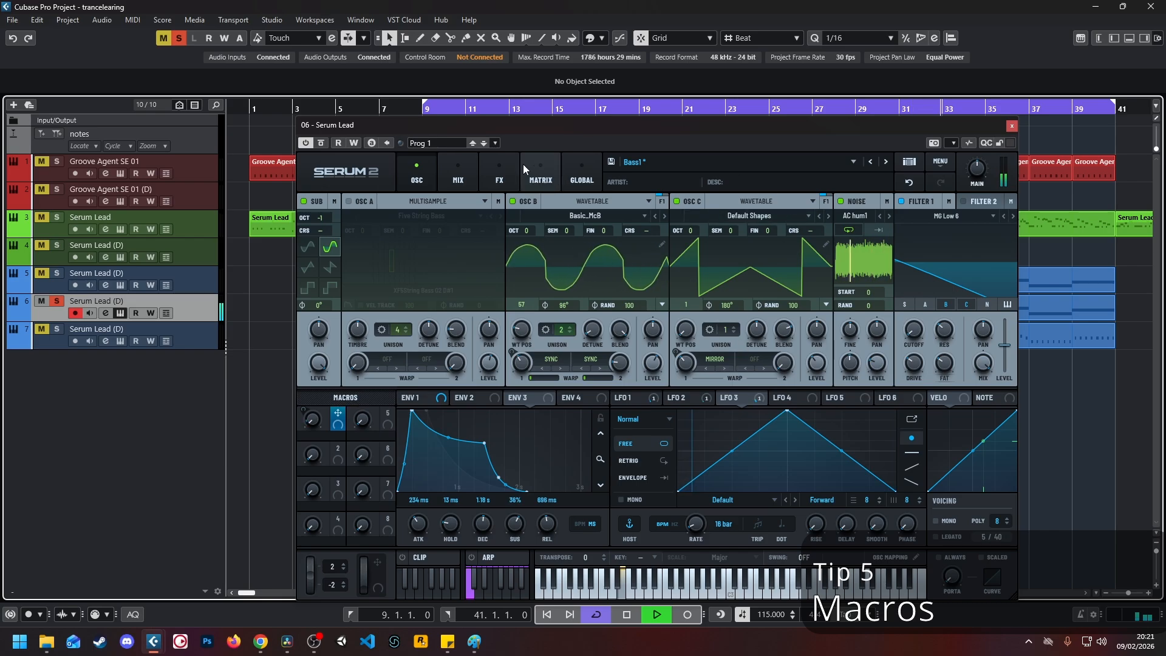
# Step: Show the bass preset's effects and remove the modulation routed from LFO 3
pyautogui.click(499, 173)
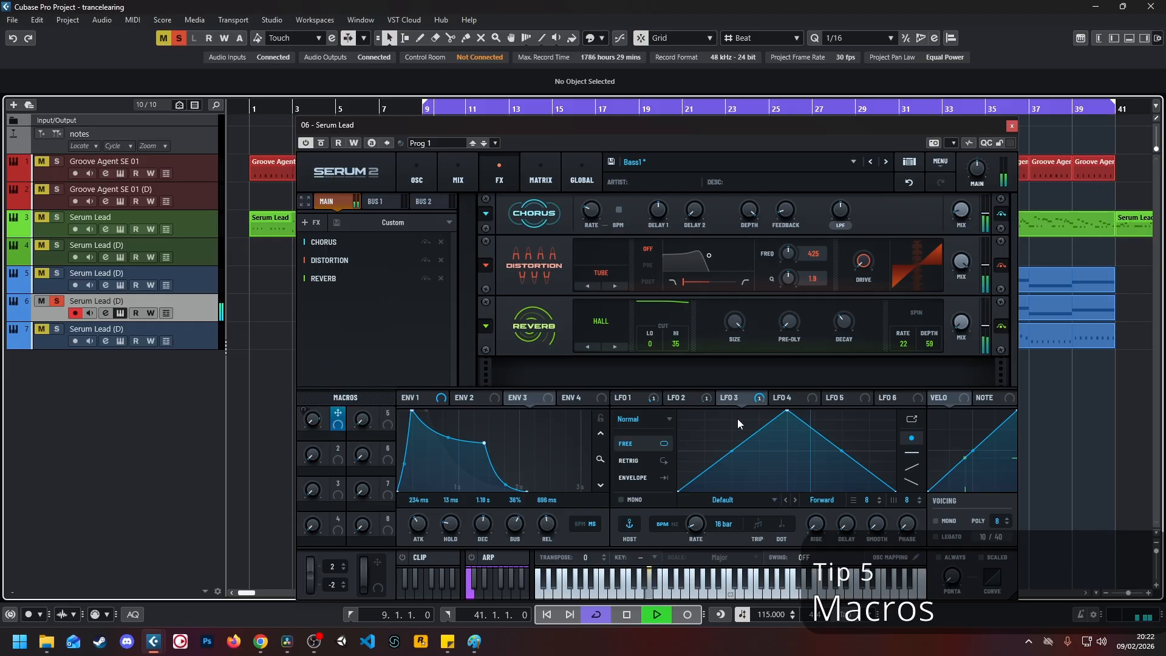
pyautogui.rightClick(759, 398)
pyautogui.click(789, 432)
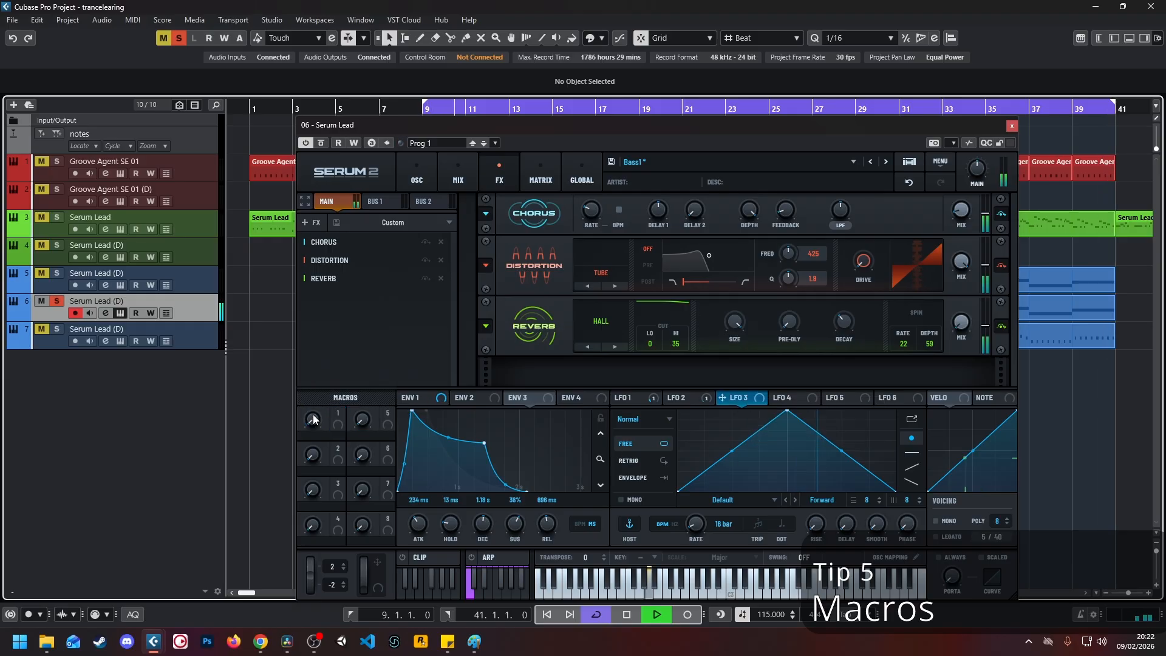
# Step: Assign macro 1 to the chorus mix at about 28%, the distortion drive and the reverb mix
pyautogui.moveTo(337, 414); pyautogui.dragTo(938, 224)
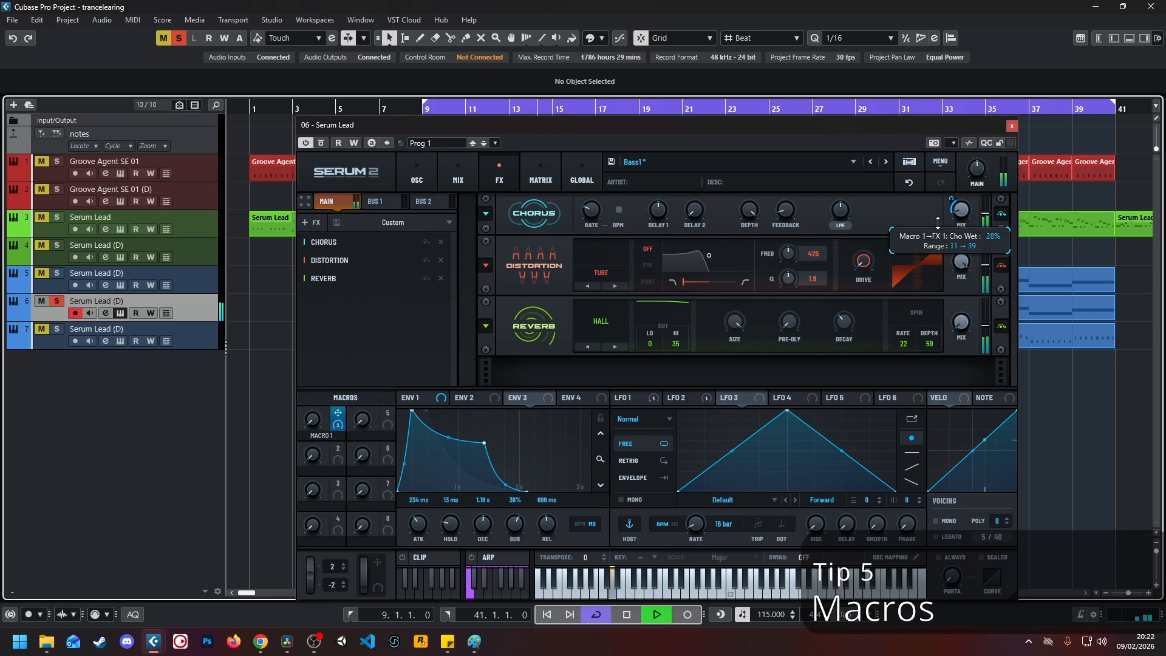
pyautogui.moveTo(961, 232)
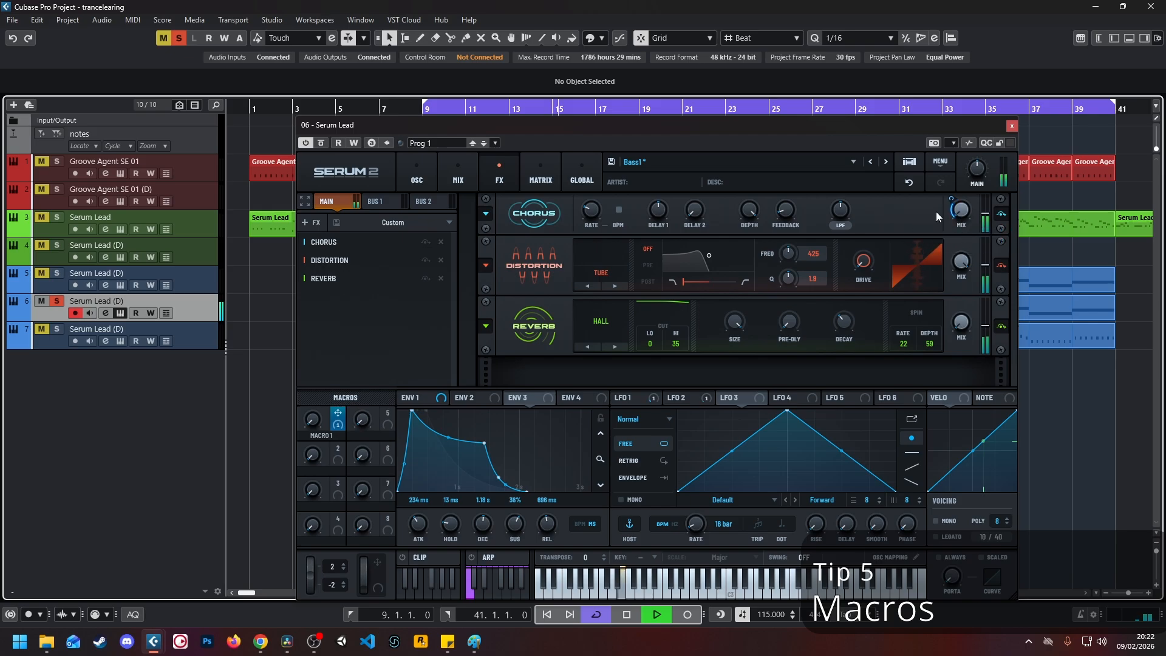
pyautogui.moveTo(338, 415); pyautogui.dragTo(862, 262)
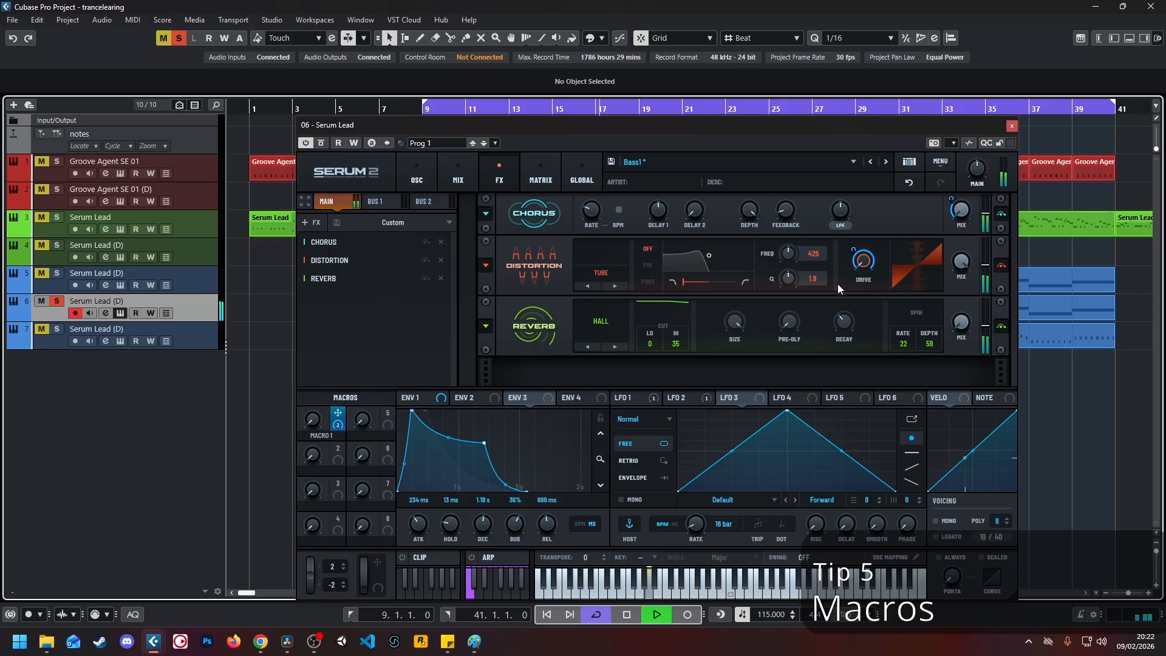
pyautogui.moveTo(339, 419); pyautogui.dragTo(963, 325)
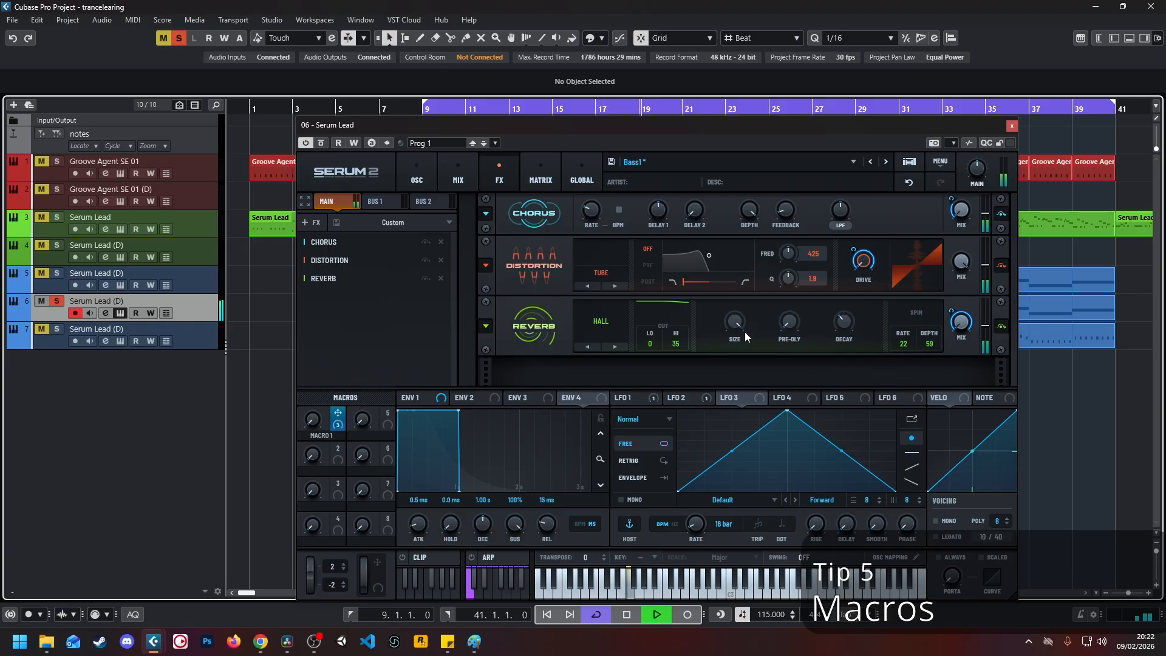
pyautogui.moveTo(738, 320)
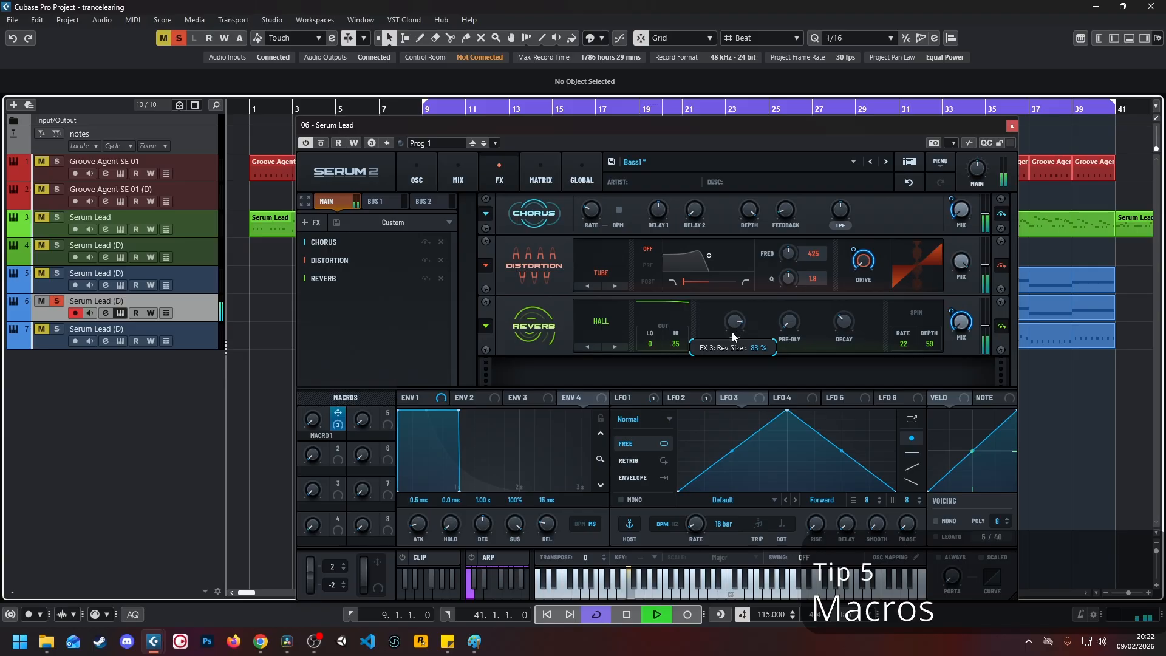
# Step: Assign macro 1 to the cutoff of filter 1 and sweep the macro to hear its effect
pyautogui.click(414, 169)
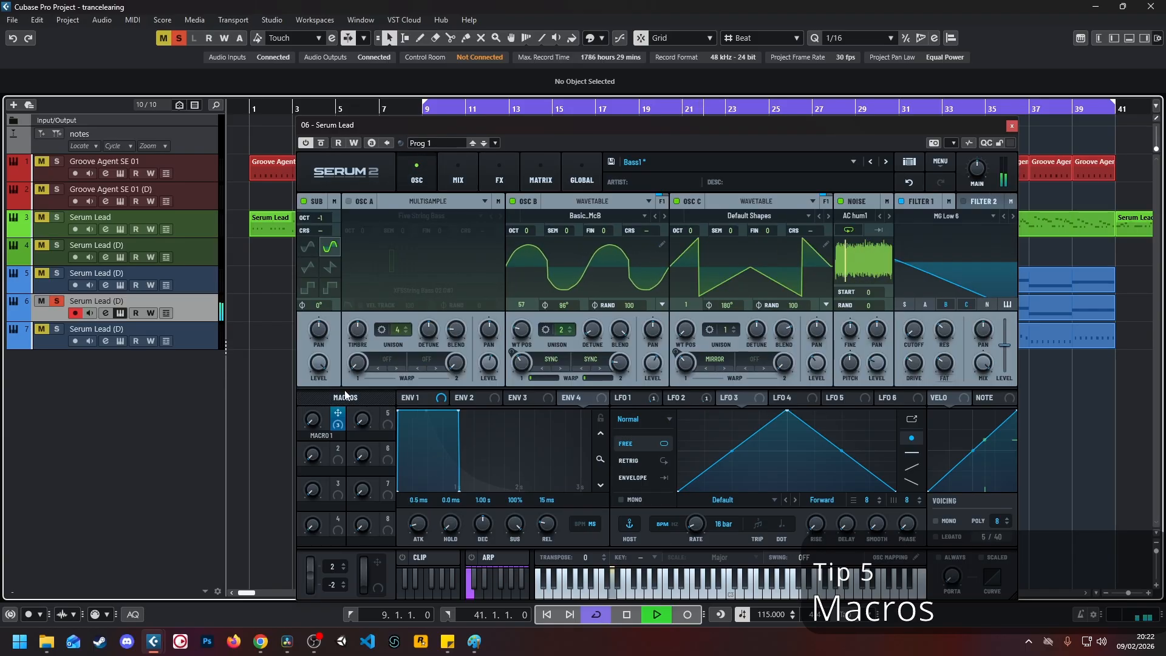
pyautogui.moveTo(338, 414); pyautogui.dragTo(914, 329)
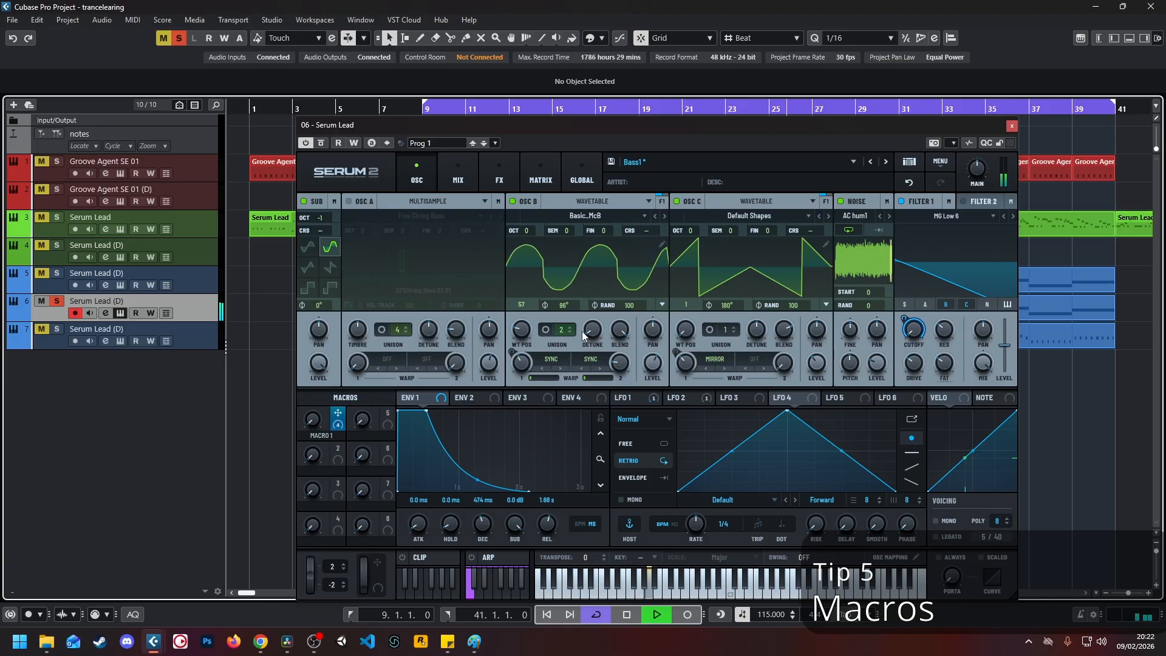
pyautogui.moveTo(308, 417); pyautogui.dragTo(314, 389)
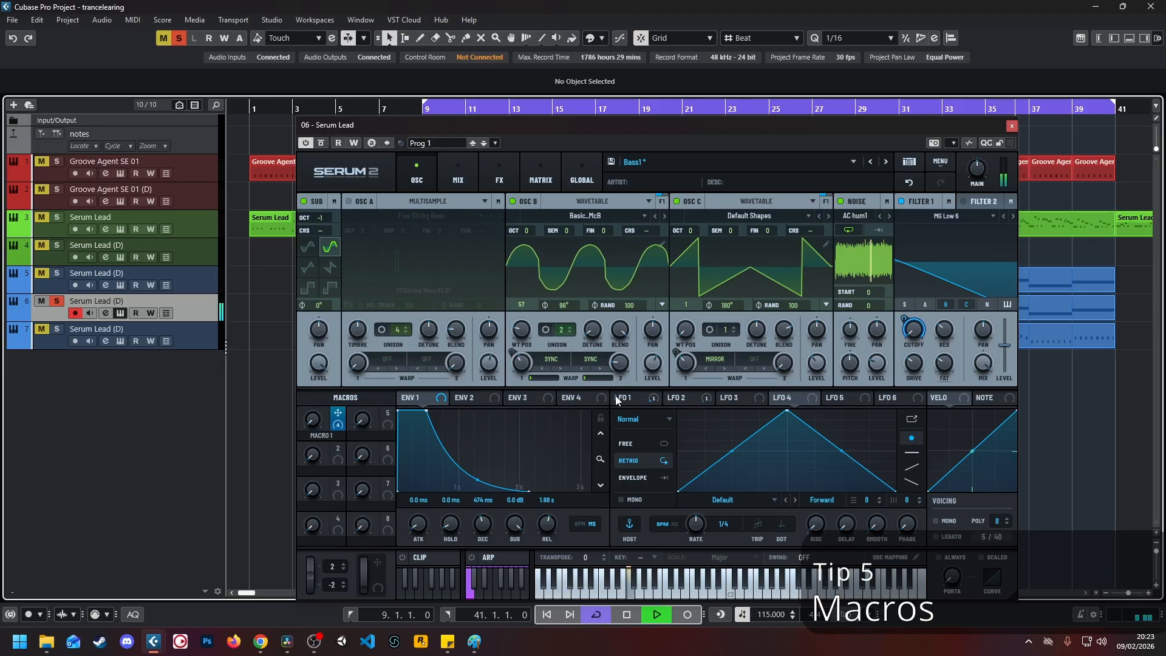
# Step: Try modulating macro 1 with envelope 3, and remove that modulation
pyautogui.click(534, 399)
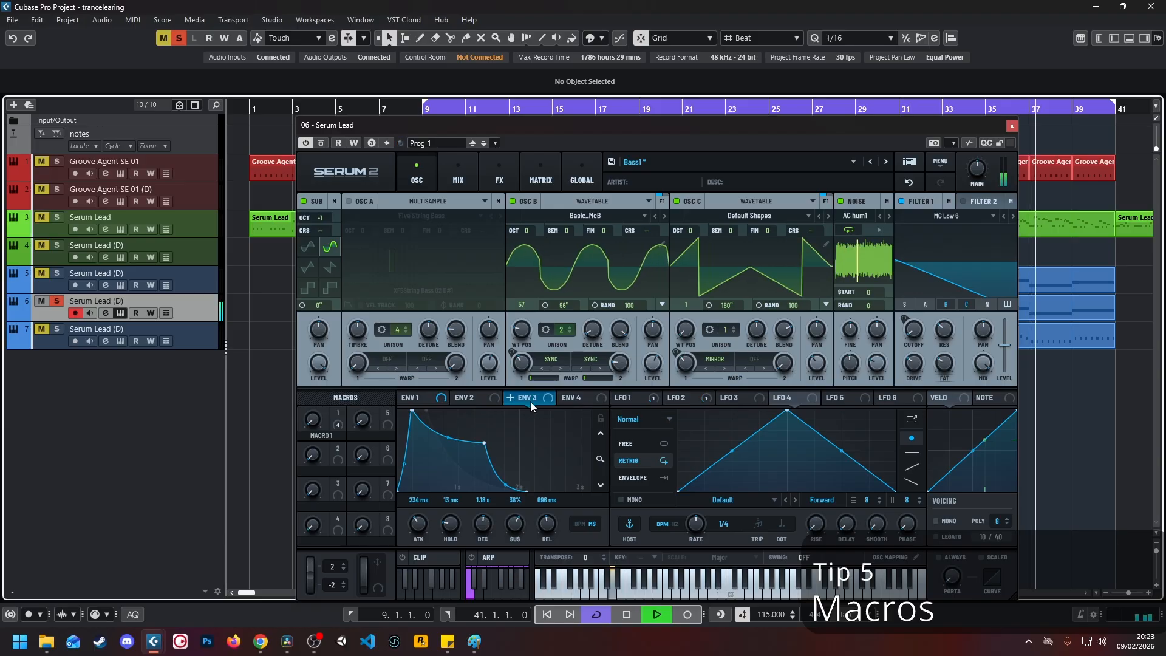
pyautogui.moveTo(534, 402); pyautogui.dragTo(312, 419)
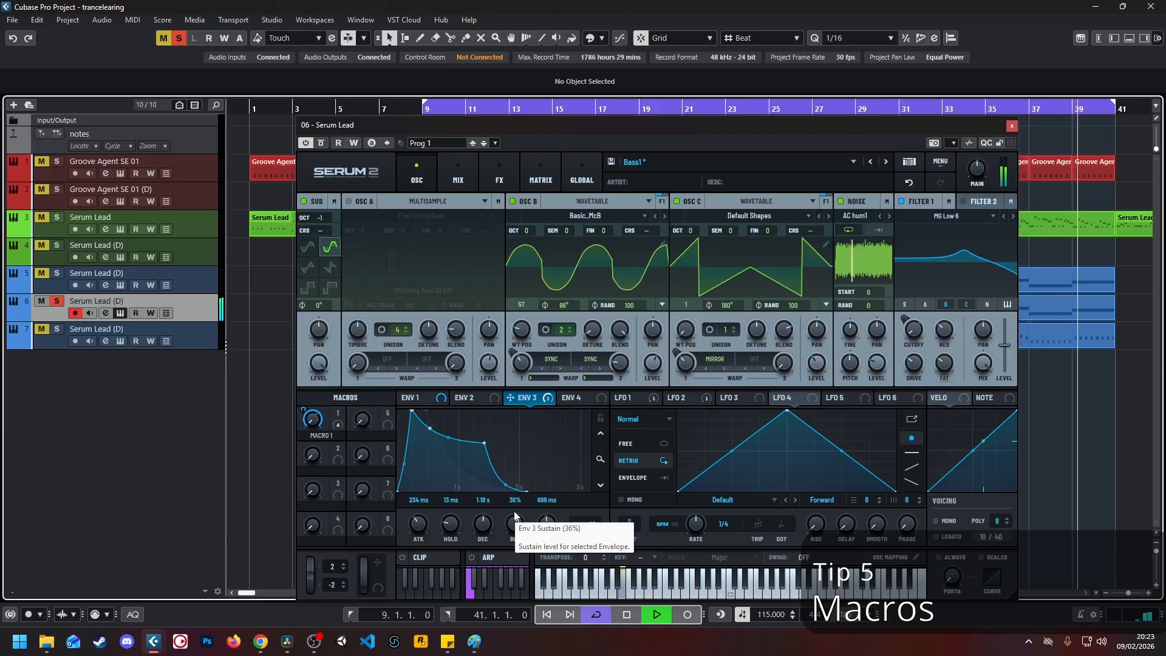
pyautogui.rightClick(317, 423)
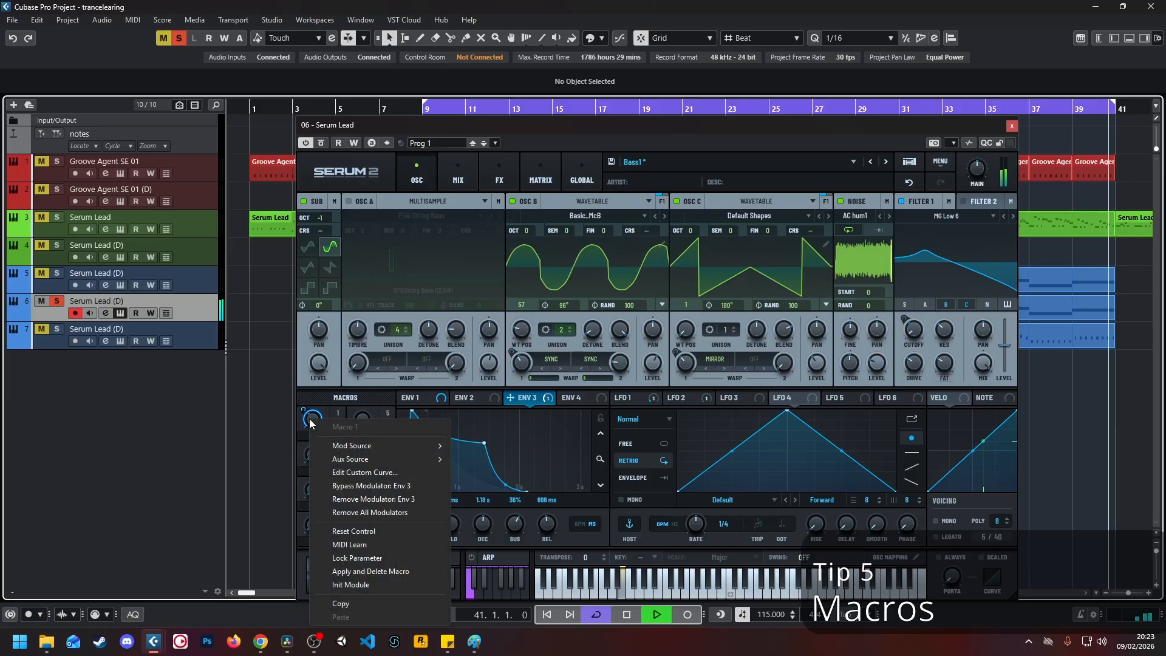
pyautogui.rightClick(528, 403)
pyautogui.click(588, 442)
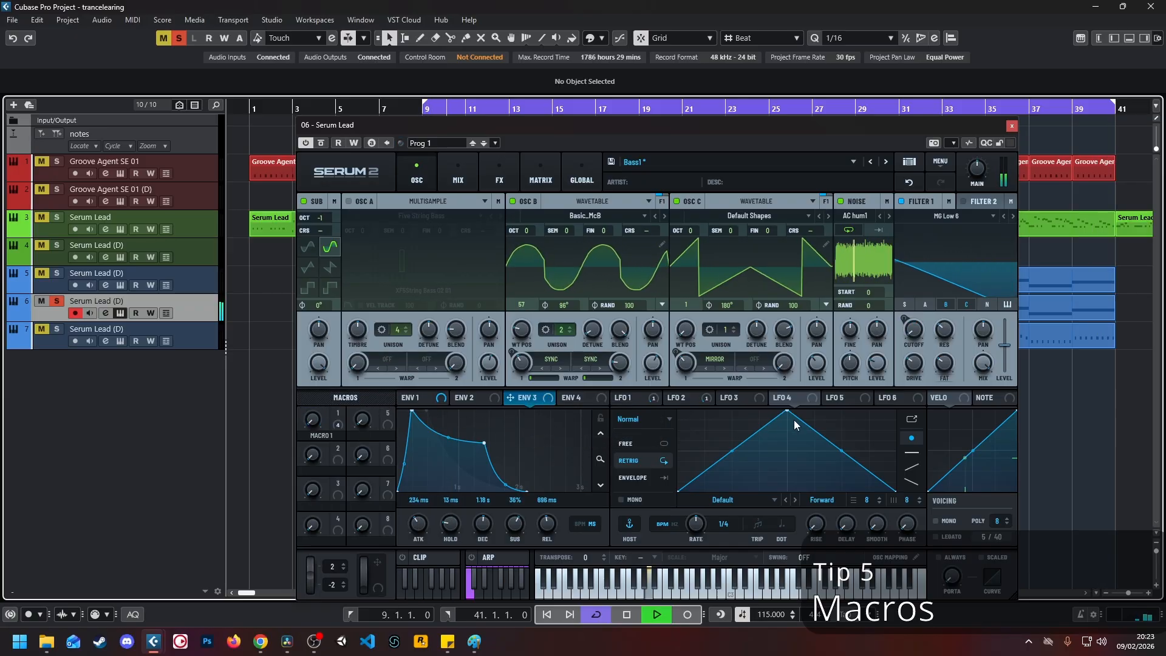
# Step: Modulate macro 1 with LFO 4, setting the LFO's rate to 4 bar and its mode to Free
pyautogui.moveTo(777, 397); pyautogui.dragTo(315, 426)
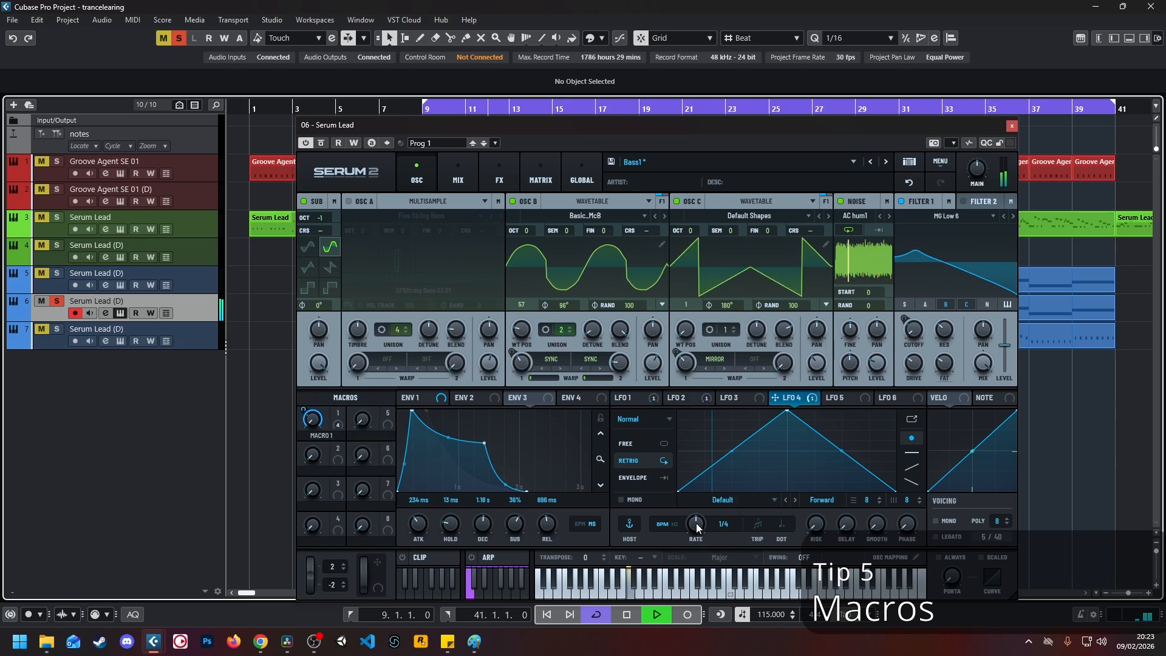
pyautogui.moveTo(696, 526)
pyautogui.mouseDown()
pyautogui.moveTo(680, 548)
pyautogui.moveTo(690, 545)
pyautogui.mouseUp()
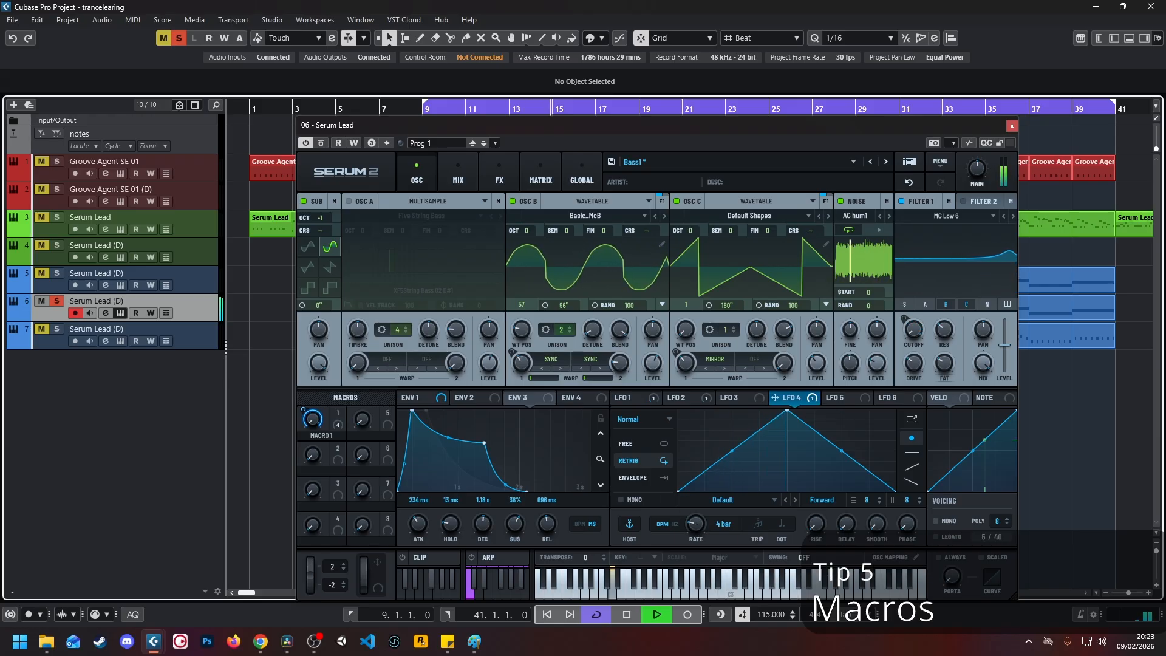
pyautogui.click(639, 440)
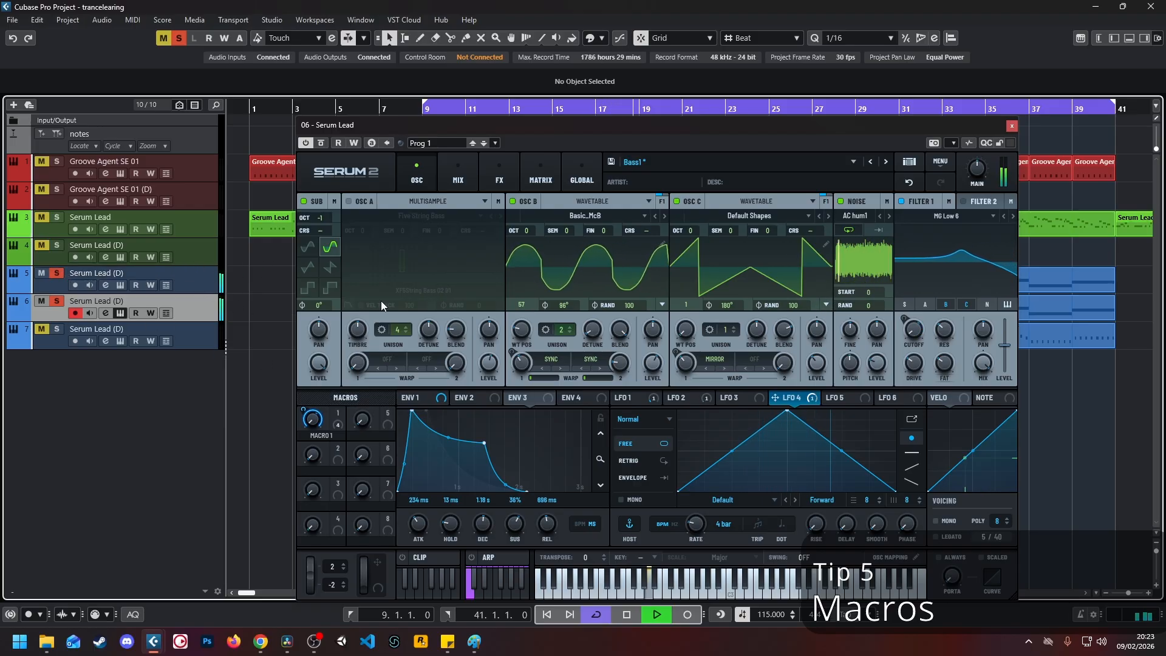
# Step: Unsolo tracks 5 and 6, unmute track 5, and move the plugin window to reveal the arrangement
pyautogui.click(56, 272)
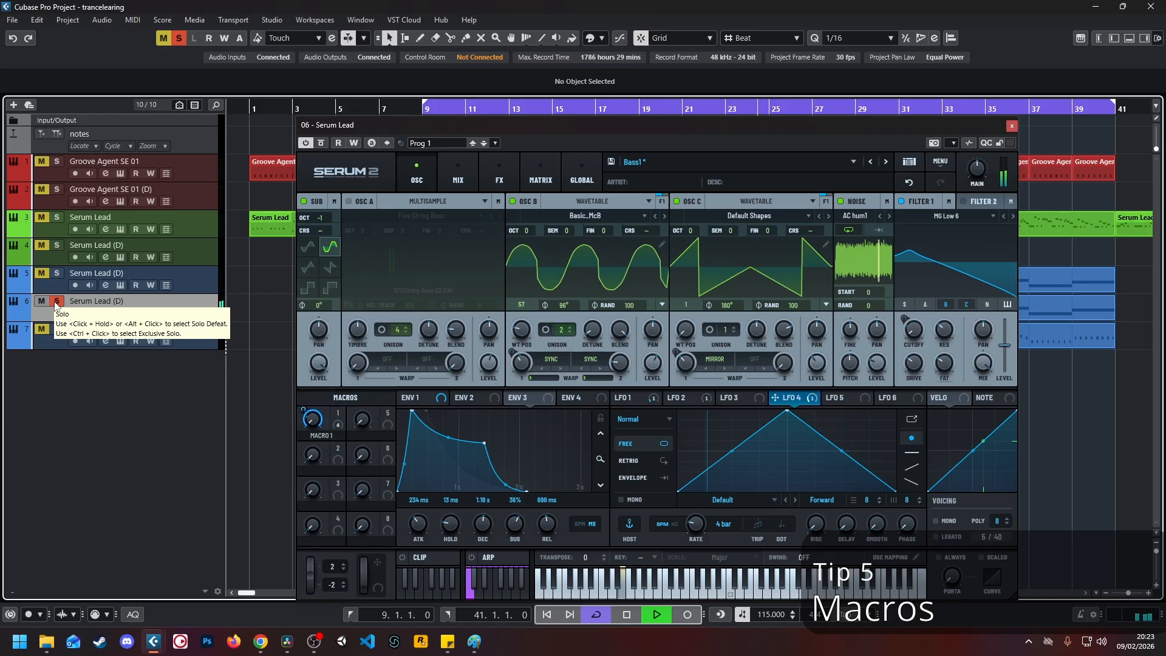
pyautogui.click(57, 301)
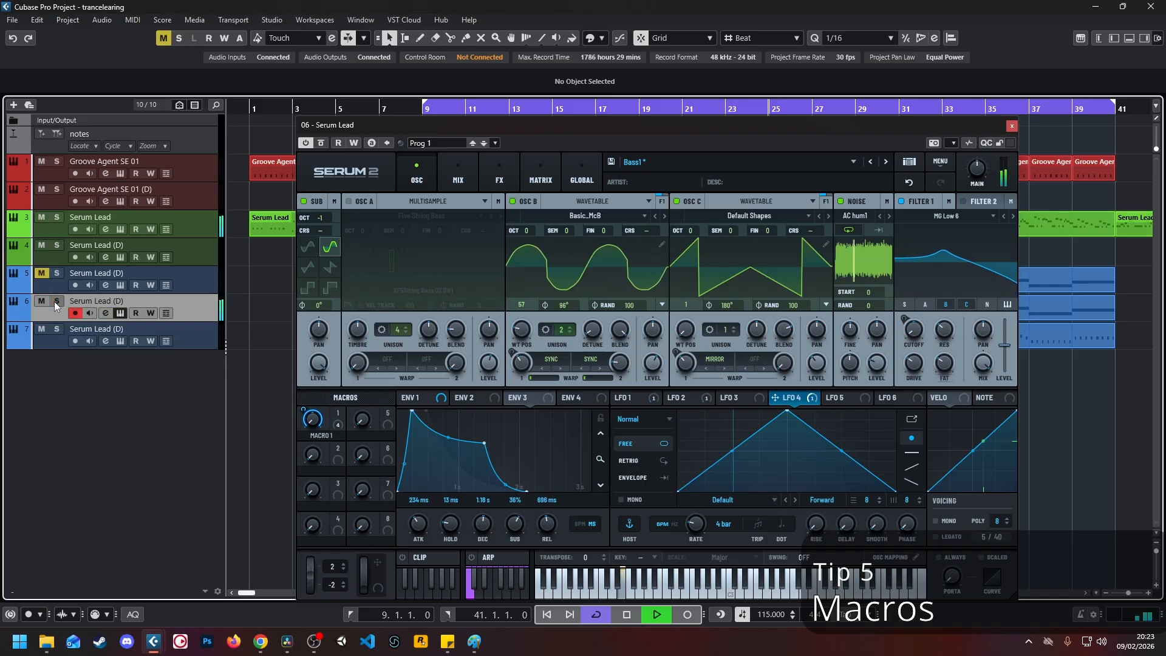
pyautogui.click(41, 272)
pyautogui.moveTo(783, 130); pyautogui.dragTo(695, 67)
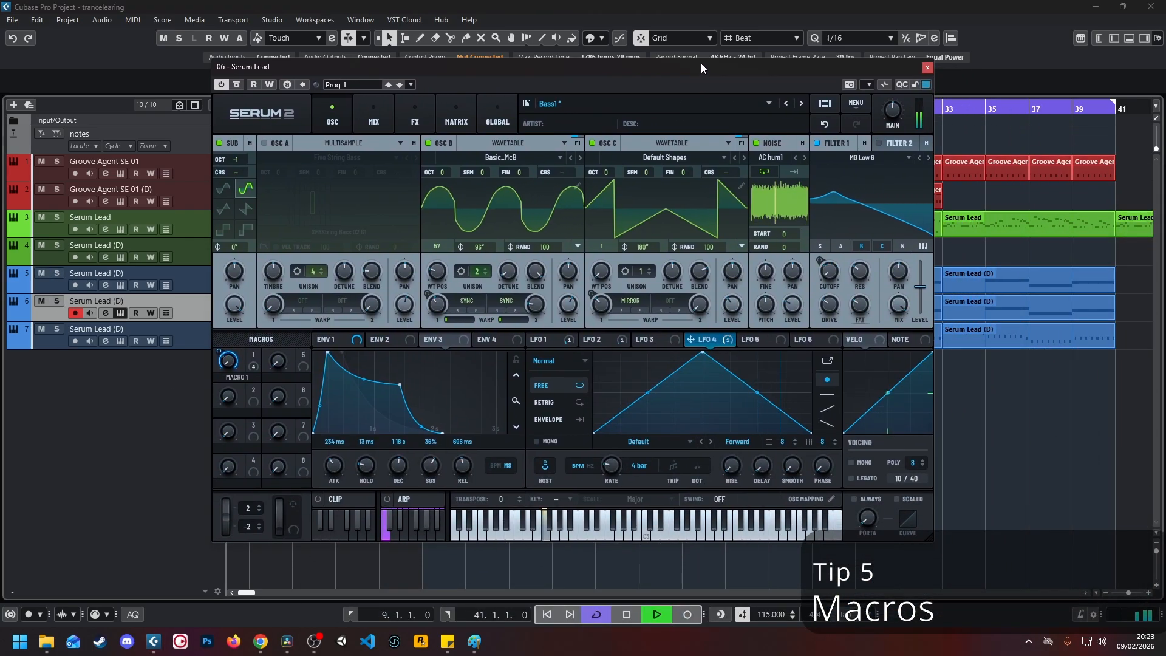